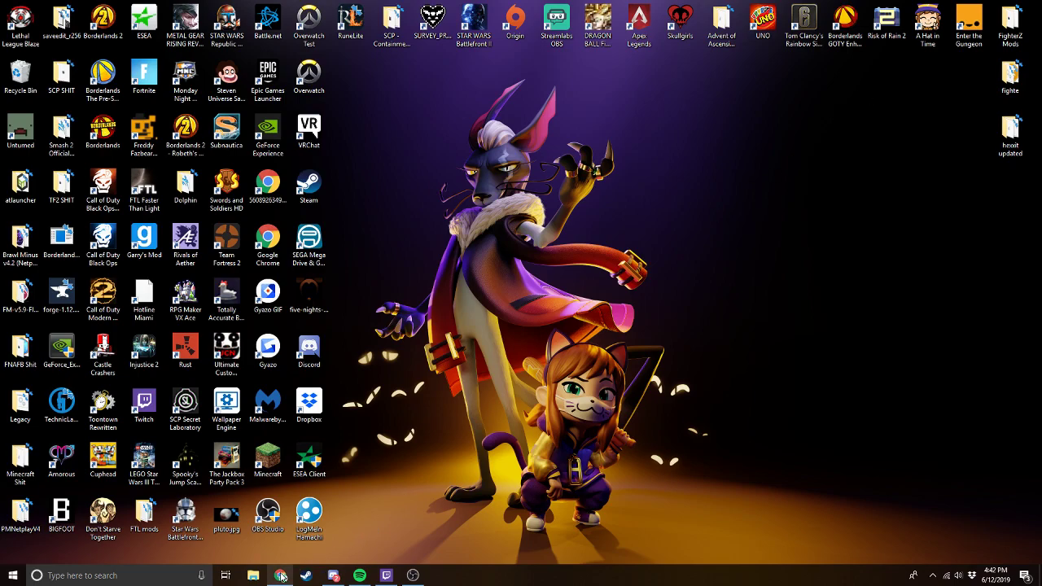
# - Restore the Chrome window showing the Borderlands-Hex-Multitool GitHub repository page
pyautogui.click(281, 576)
# - Download BL Hex-Multitool .NET 4.5.zip from the Borderlands-Hex-Multitool repository
pyautogui.scroll(2, 197, 195)
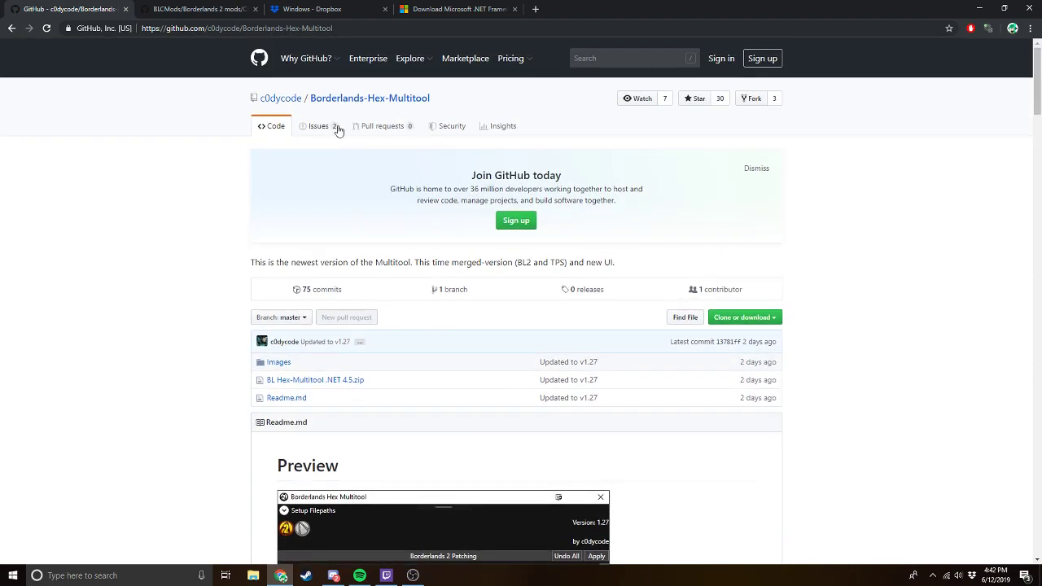
pyautogui.tripleClick(451, 100)
pyautogui.click(491, 101)
pyautogui.scroll(-1, 338, 399)
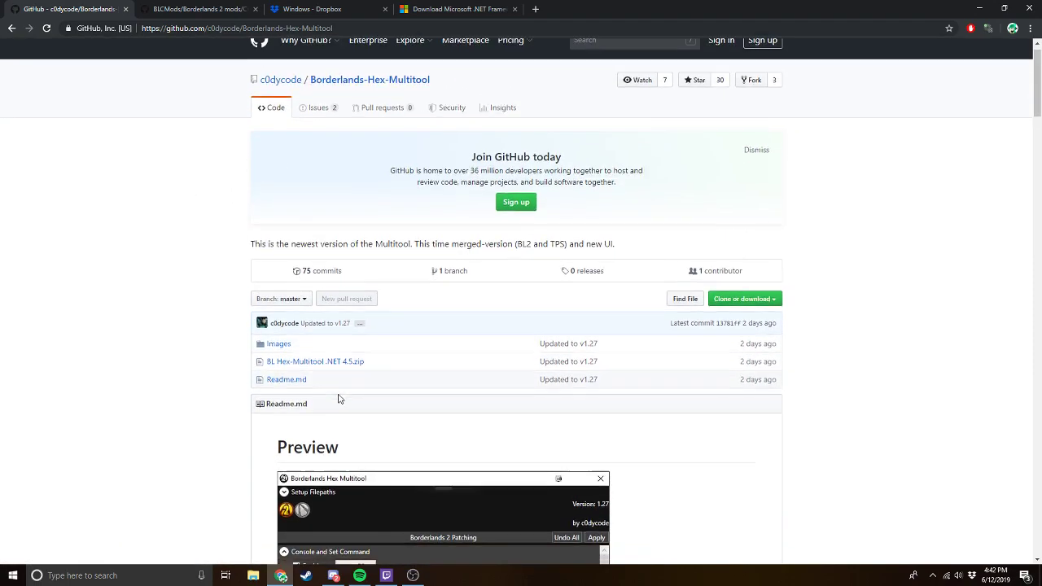
pyautogui.scroll(-1, 302, 417)
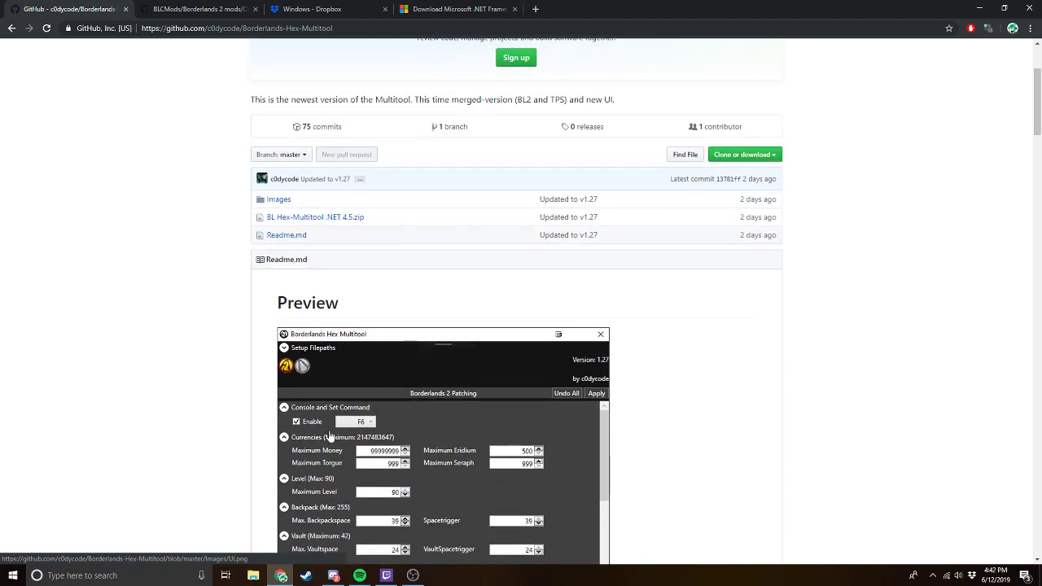
pyautogui.scroll(-1, 317, 428)
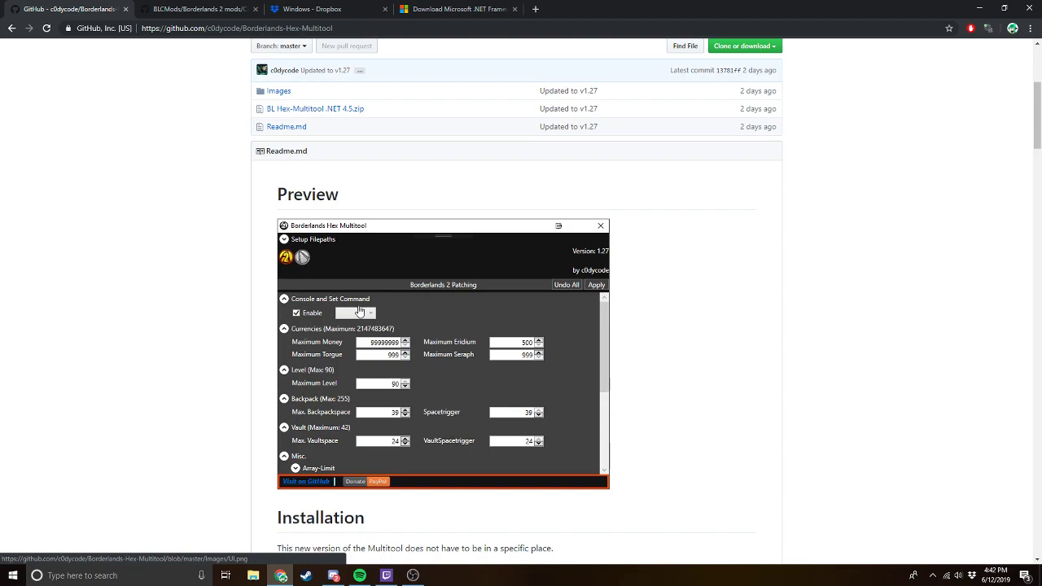
pyautogui.scroll(-4, 326, 382)
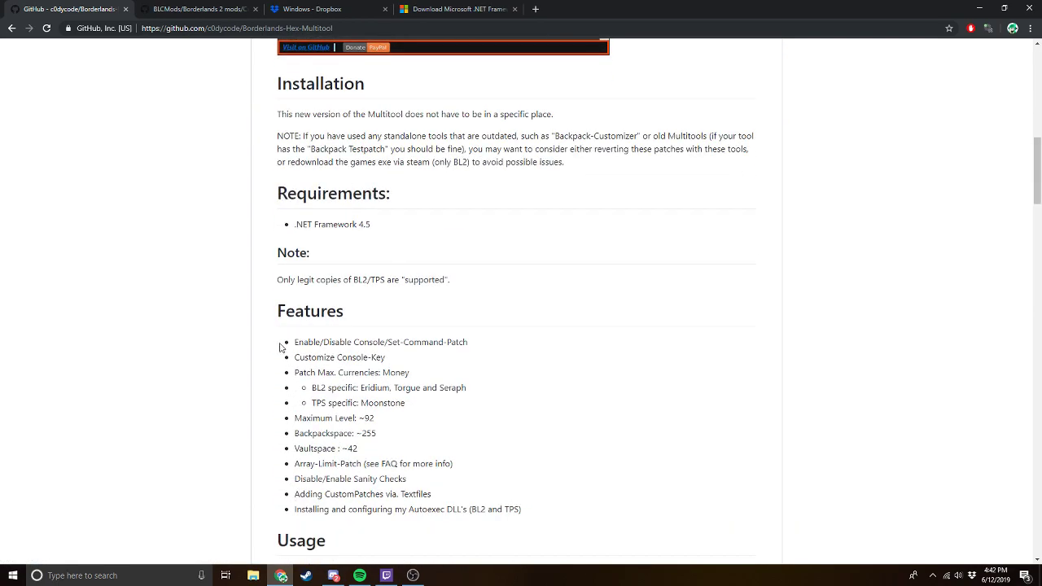
pyautogui.scroll(4, 283, 348)
pyautogui.scroll(1, 283, 348)
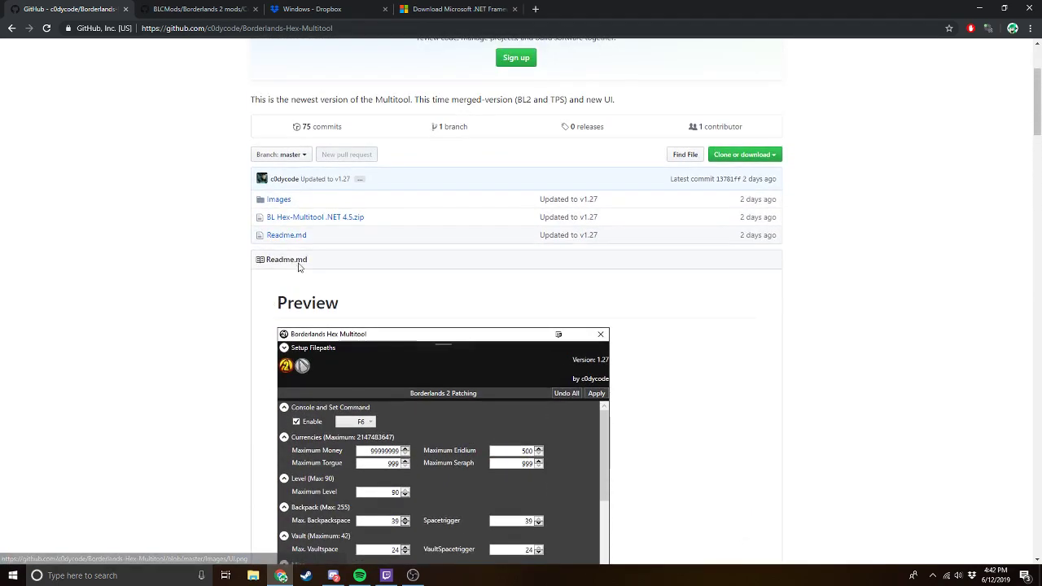
pyautogui.click(300, 218)
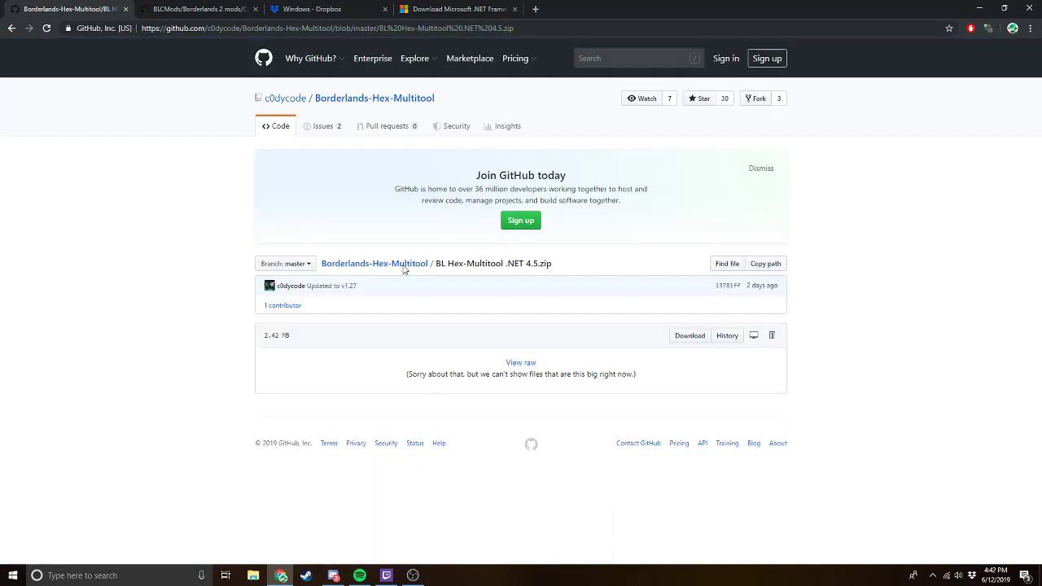
pyautogui.click(683, 339)
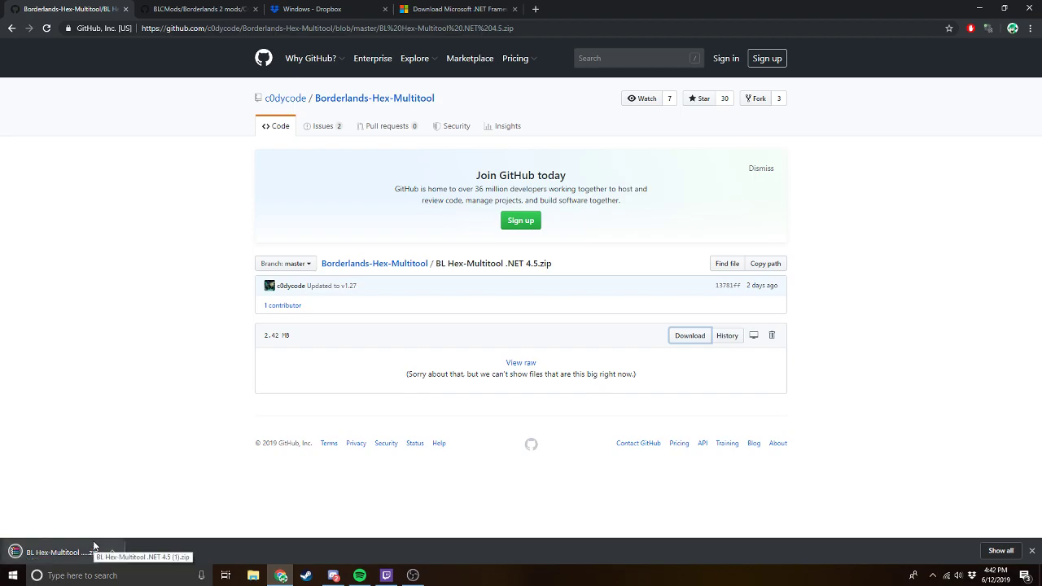
# - Check the .NET Framework 4.5 requirement and view its Microsoft download page
pyautogui.hotkey('alt', 'Left')
pyautogui.scroll(-3, 195, 247)
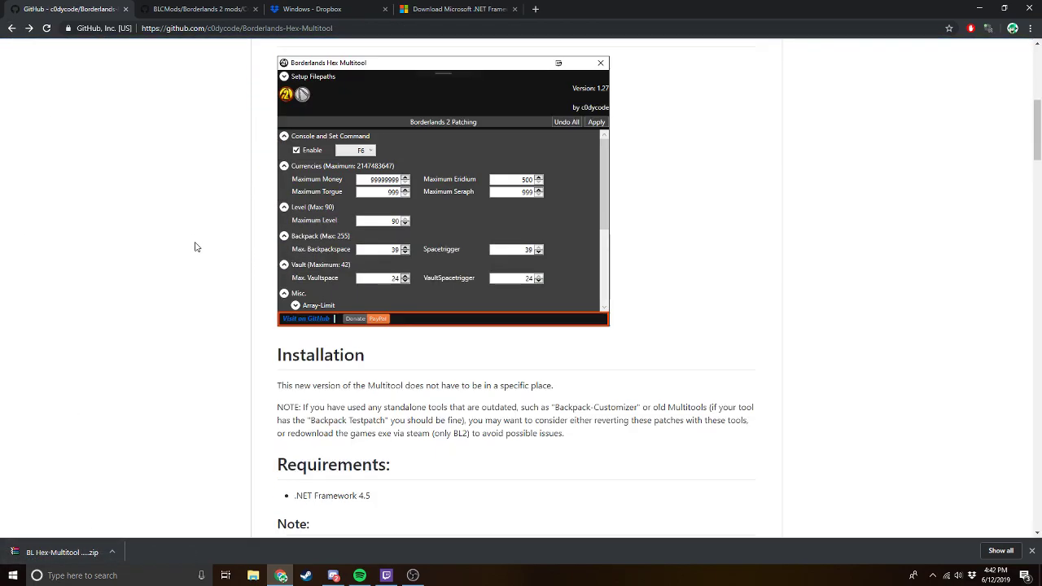
pyautogui.scroll(-3, 203, 253)
pyautogui.moveTo(375, 226); pyautogui.dragTo(276, 228)
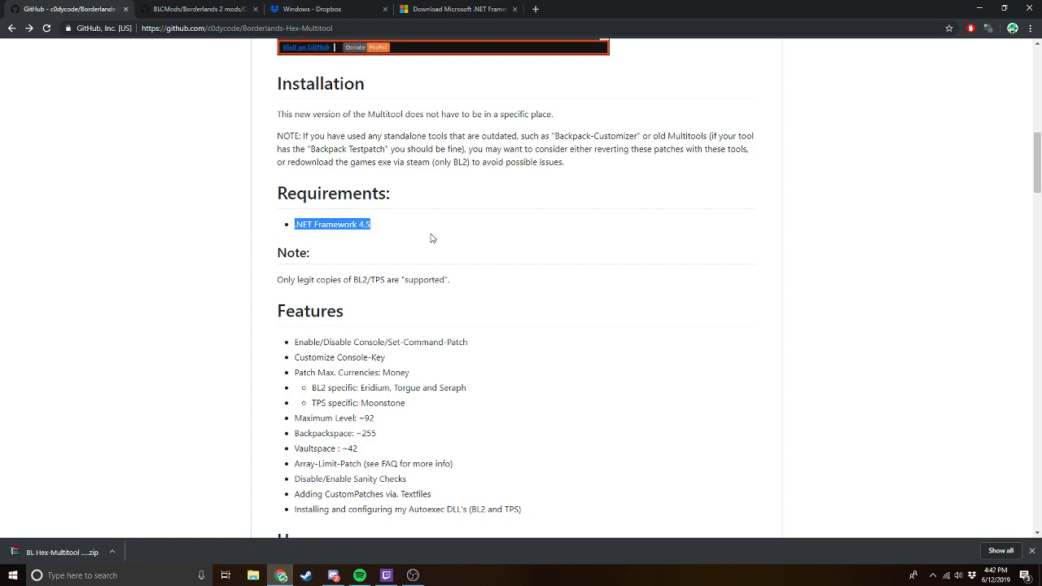
pyautogui.click(353, 228)
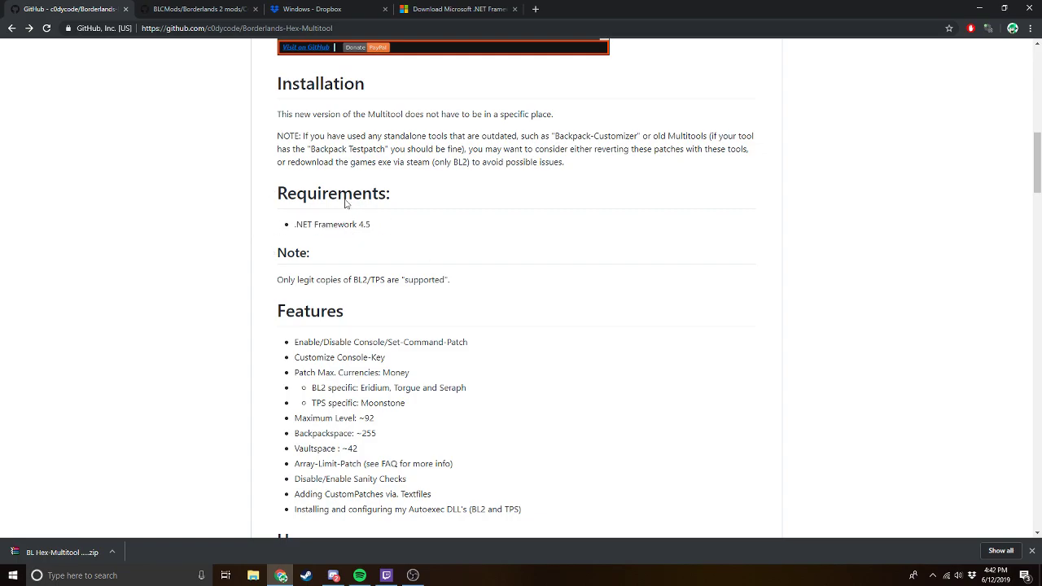
pyautogui.click(432, 9)
pyautogui.scroll(1, 337, 332)
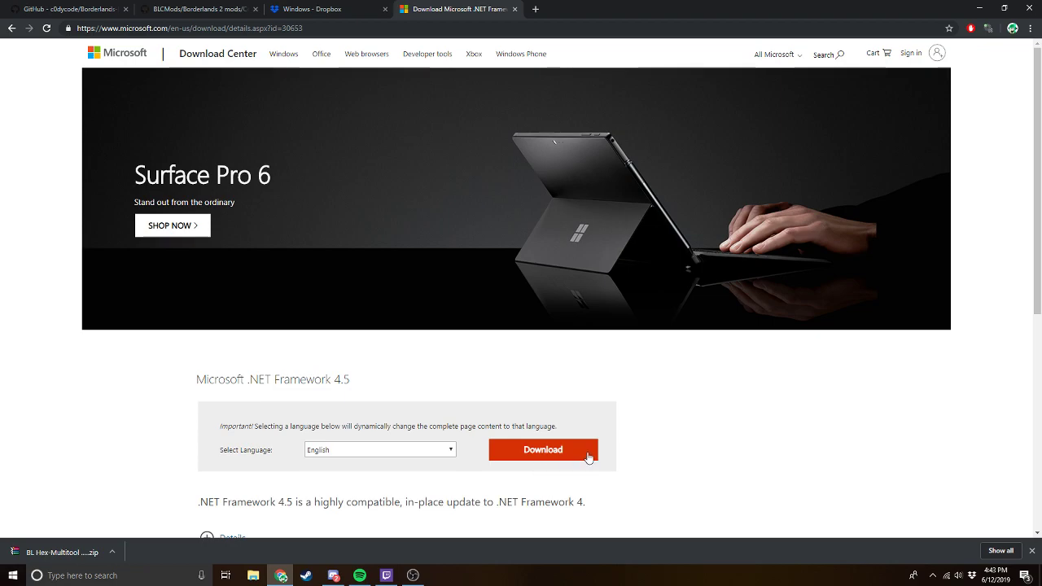
# - Close the .NET tab, open the Multitool zip in WinRAR, and launch BorderlandsHexMultitool.exe
pyautogui.click(515, 9)
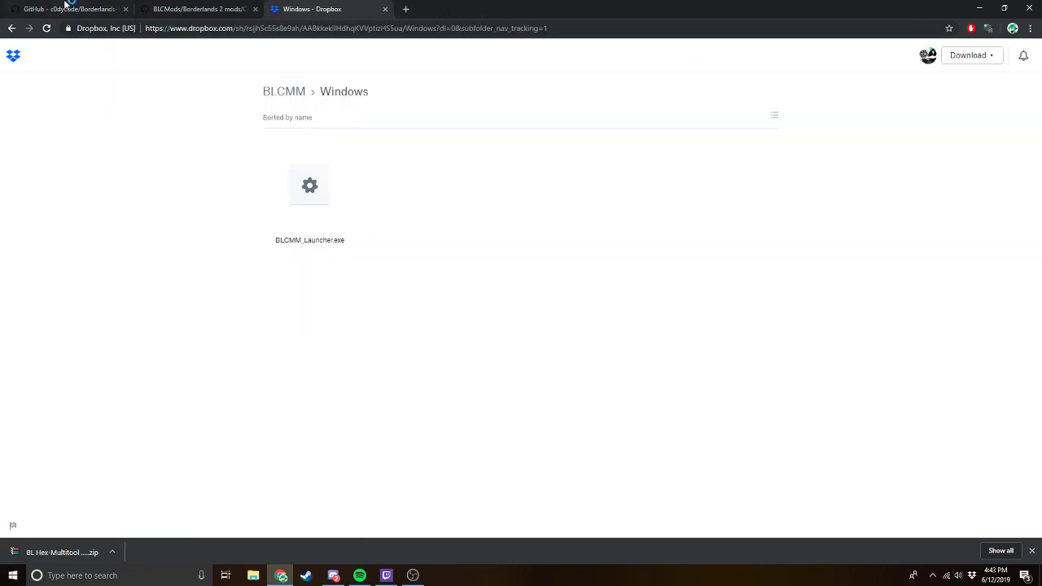
pyautogui.click(65, 7)
pyautogui.click(33, 555)
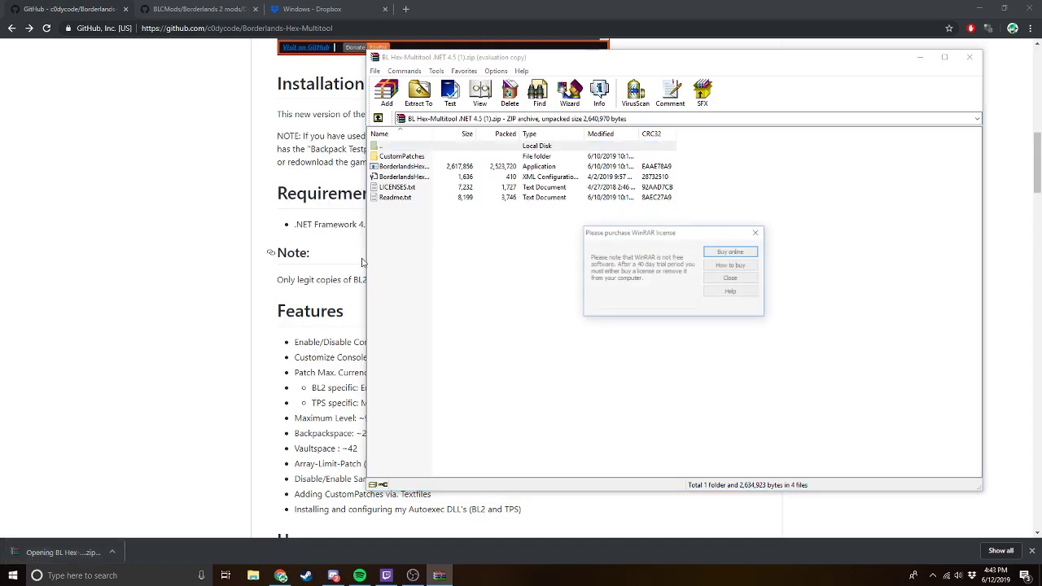
pyautogui.click(755, 233)
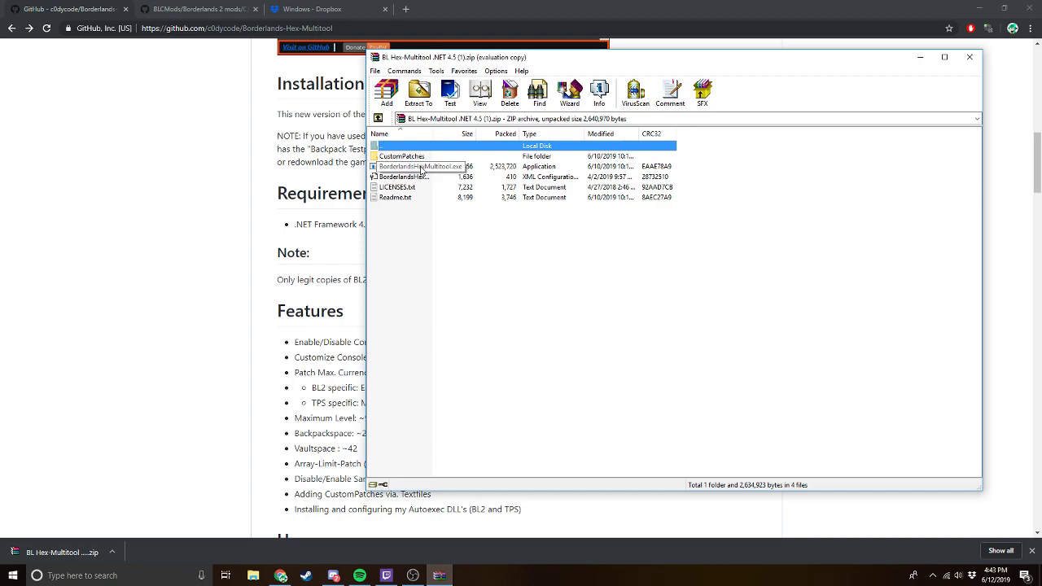
pyautogui.doubleClick(420, 166)
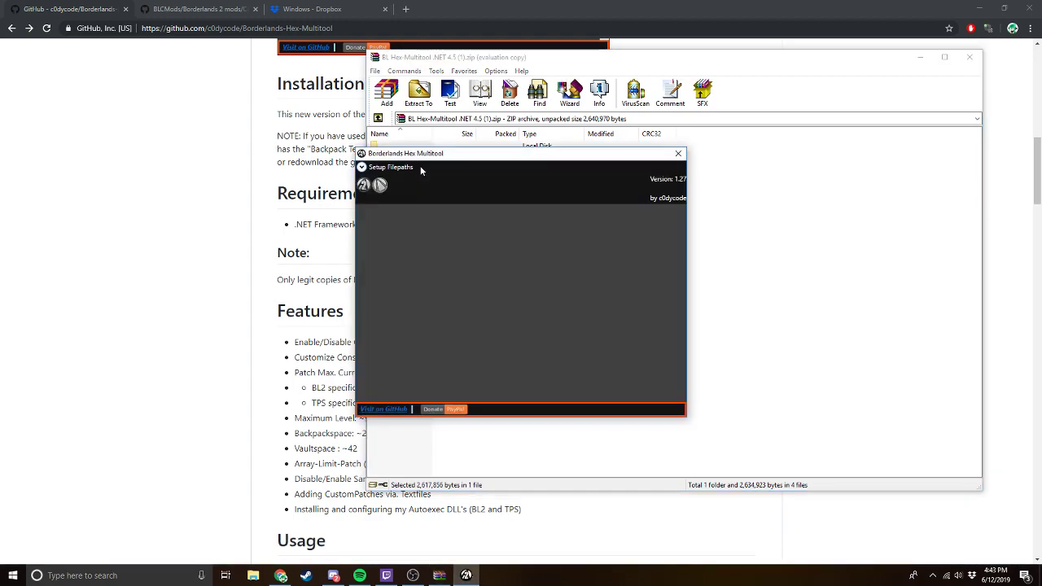
# - Browse to C:\Program Files (x86)\Steam\steamapps\common\Borderlands 2 in the Borderlands 2 path picker
pyautogui.click(363, 170)
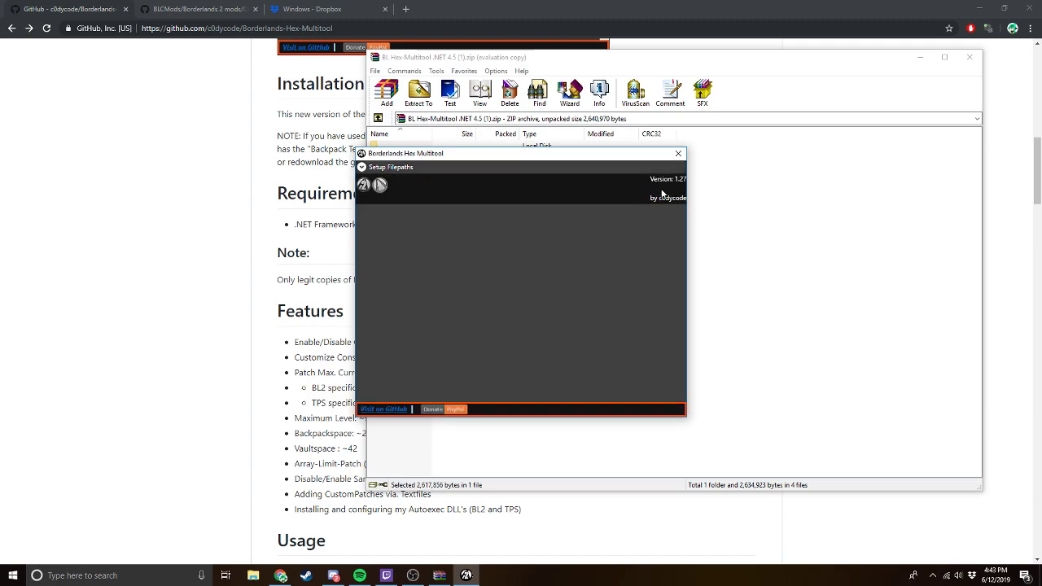
pyautogui.click(666, 188)
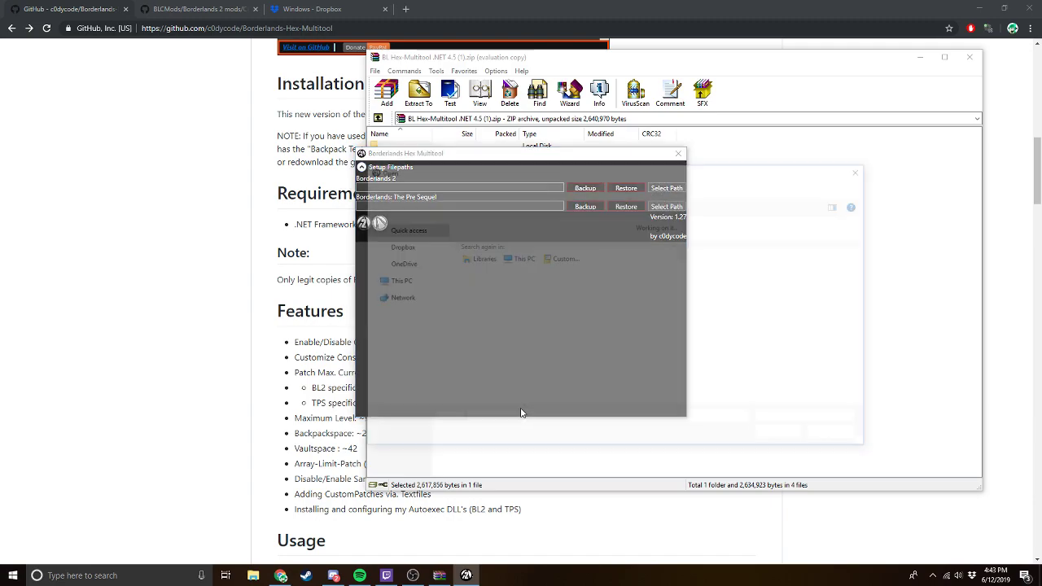
pyautogui.scroll(-4, 398, 344)
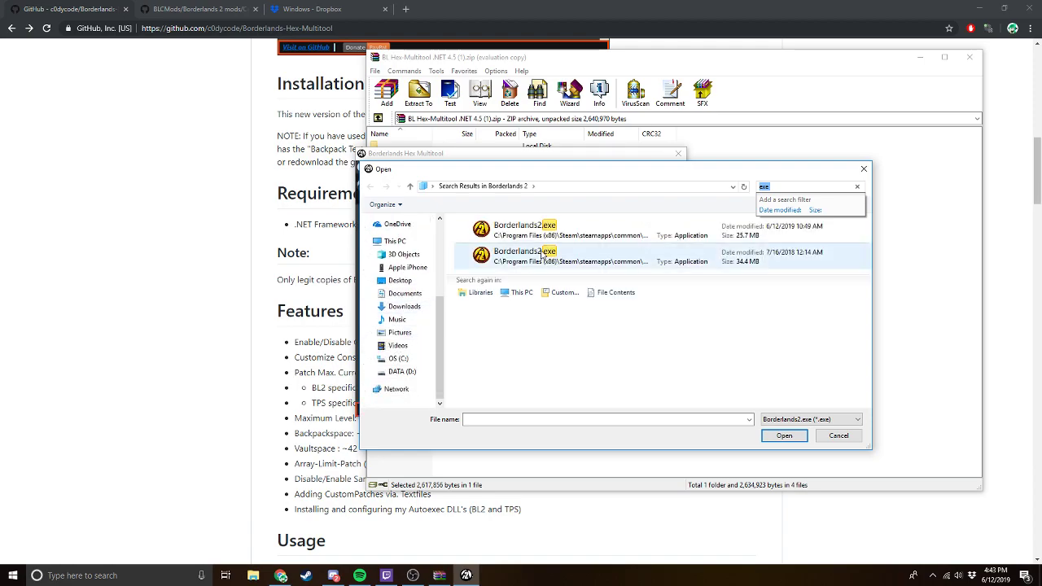
pyautogui.click(395, 358)
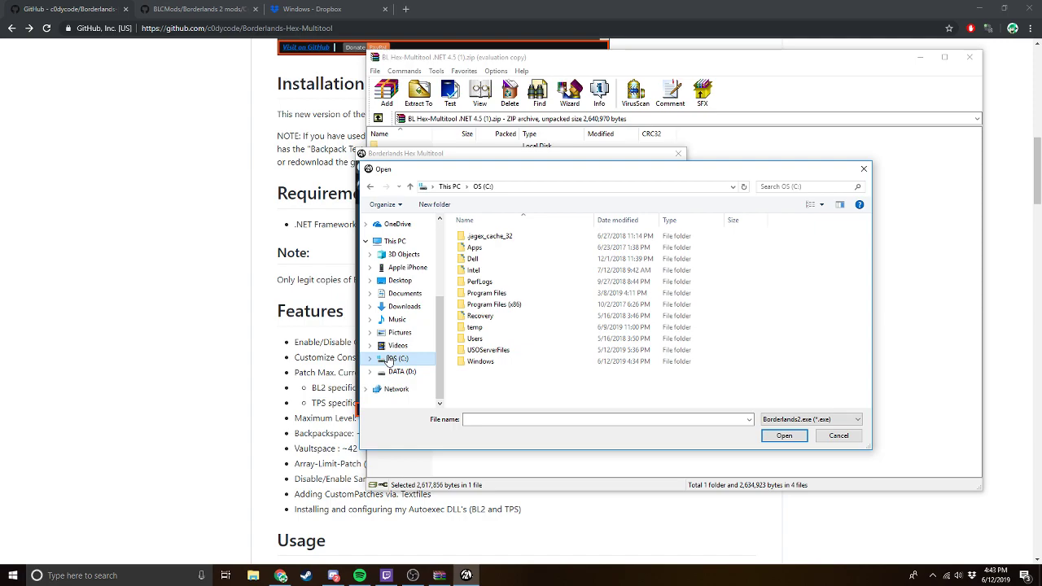
pyautogui.doubleClick(493, 305)
pyautogui.scroll(-10, 505, 317)
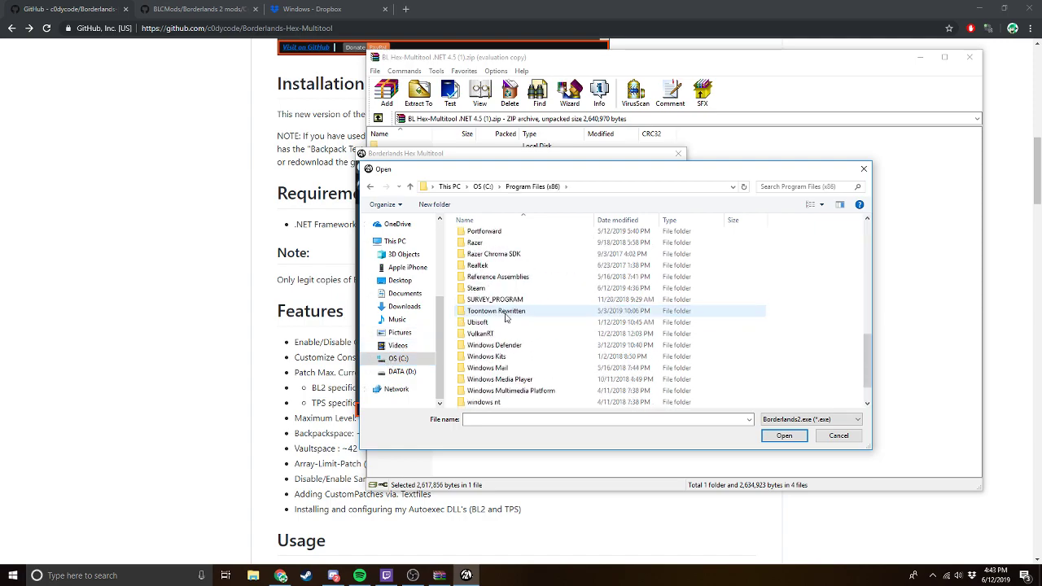
pyautogui.doubleClick(488, 289)
pyautogui.scroll(-2, 499, 382)
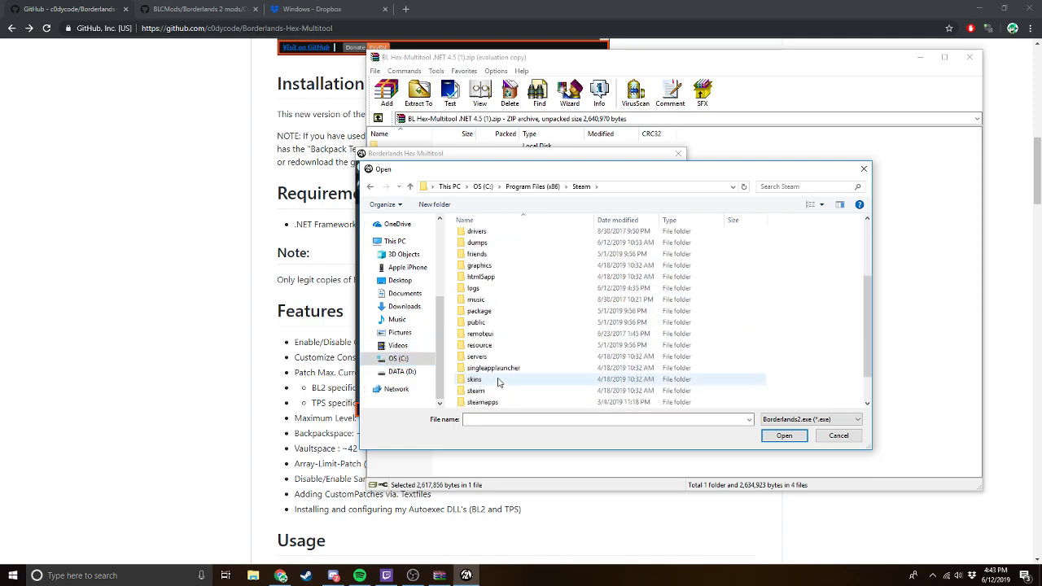
pyautogui.scroll(-1, 499, 381)
pyautogui.doubleClick(494, 368)
pyautogui.doubleClick(494, 236)
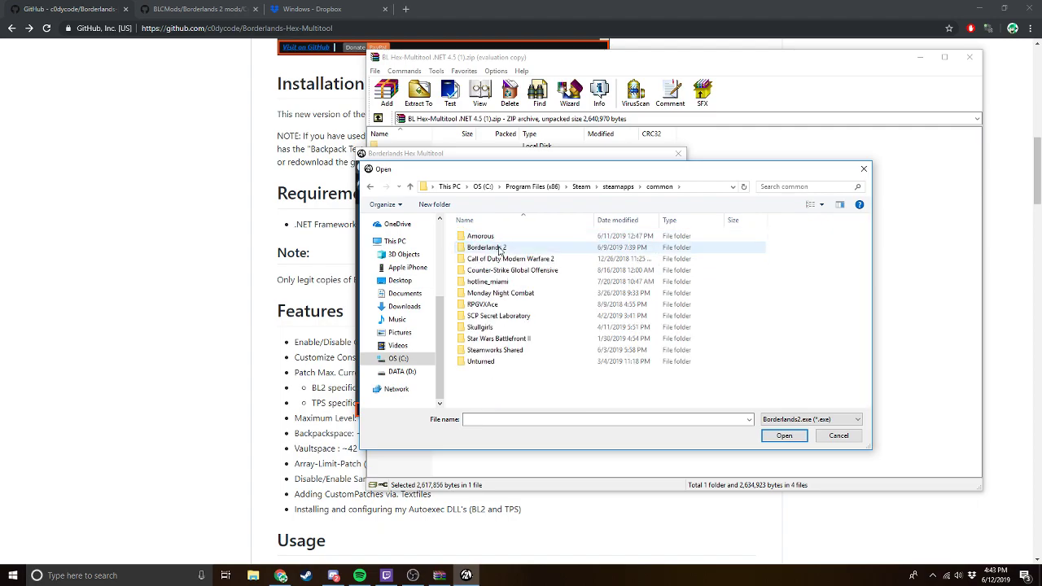
pyautogui.doubleClick(489, 248)
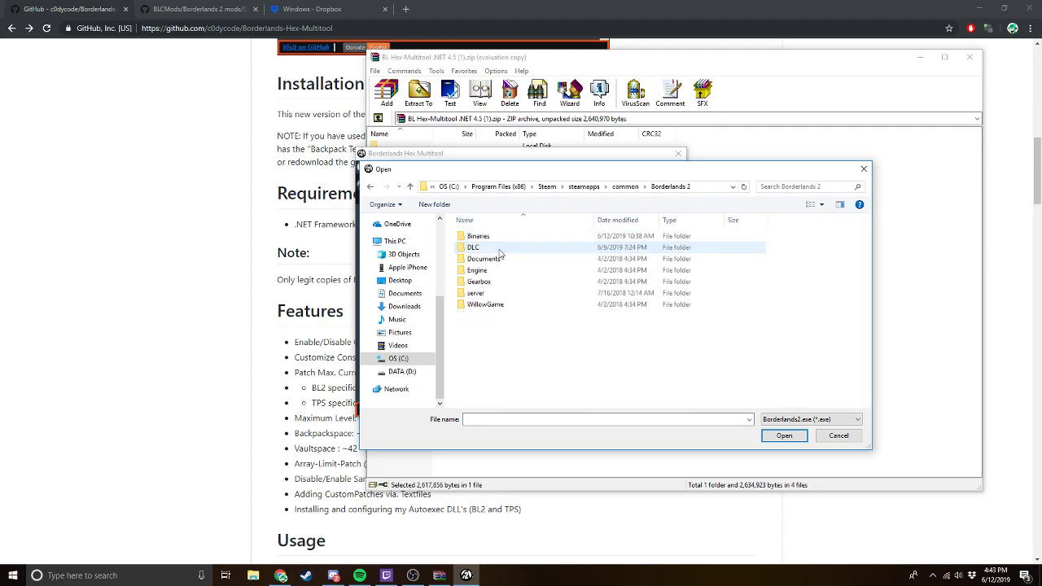
# - Search the folder for 'exe' and select Borderlands2.exe as the Borderlands 2 path
pyautogui.click(769, 186)
pyautogui.write('exe')
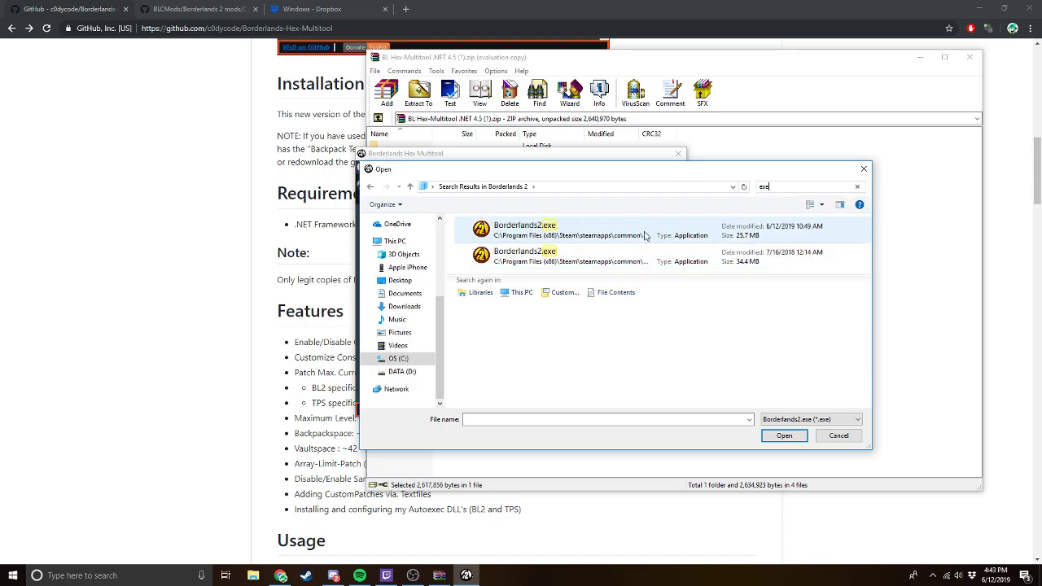
pyautogui.click(757, 235)
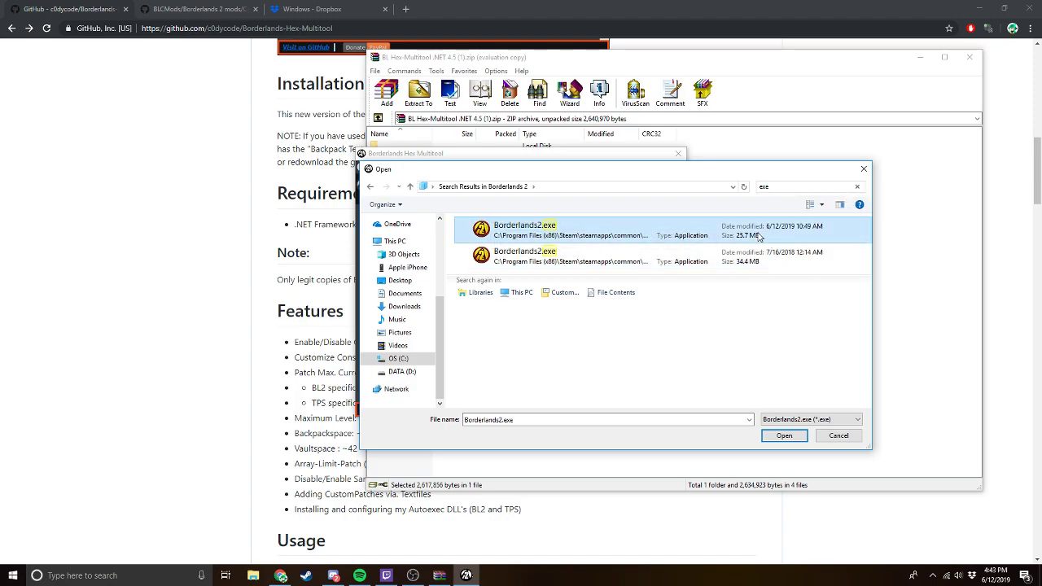
pyautogui.click(784, 436)
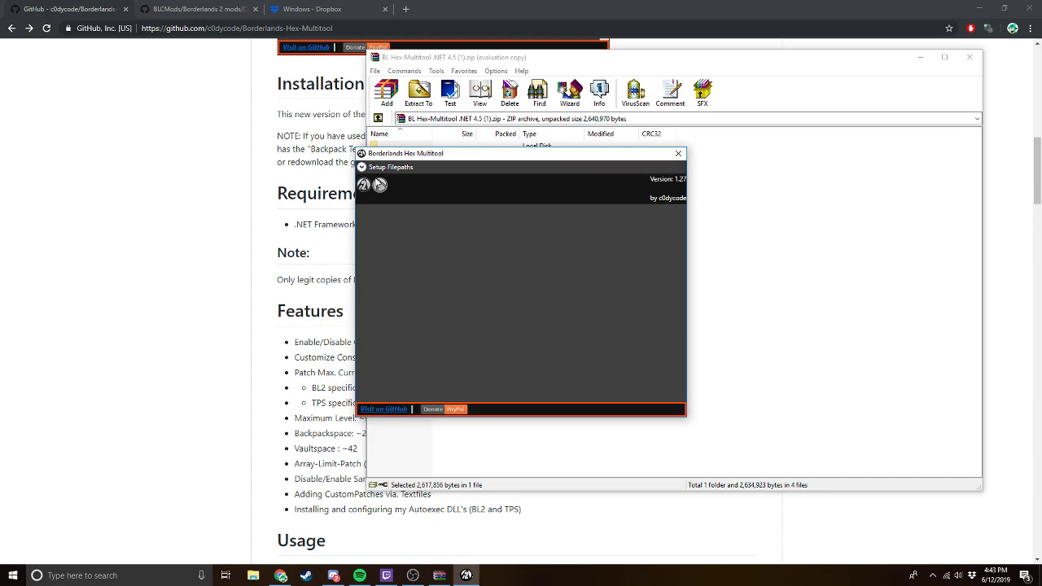
pyautogui.click(363, 167)
pyautogui.click(666, 188)
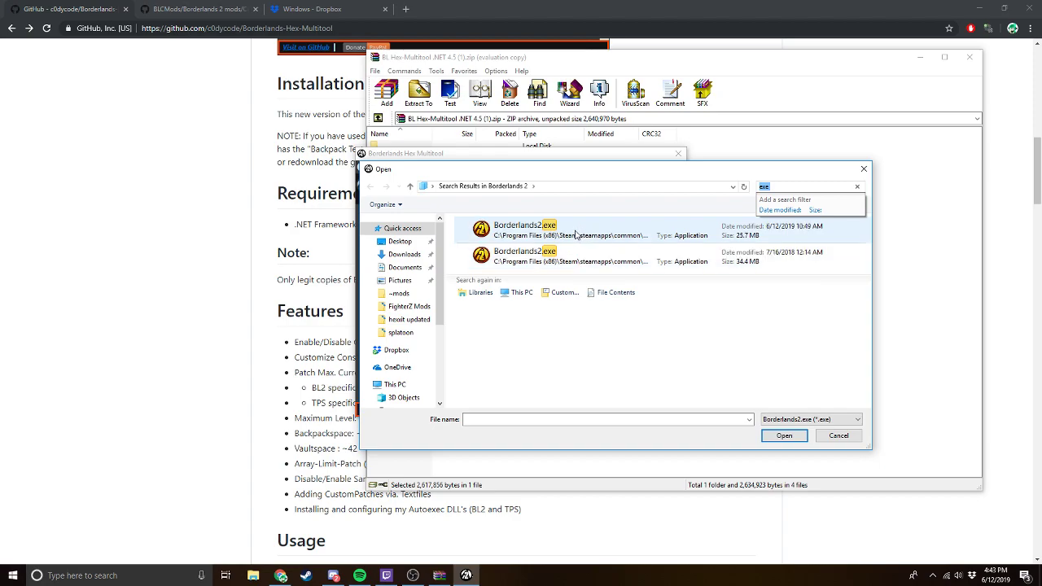
pyautogui.click(575, 235)
# - Confirm Borderlands2.exe, enable the console on the F6 key, and apply the Borderlands 2 patches
pyautogui.click(784, 435)
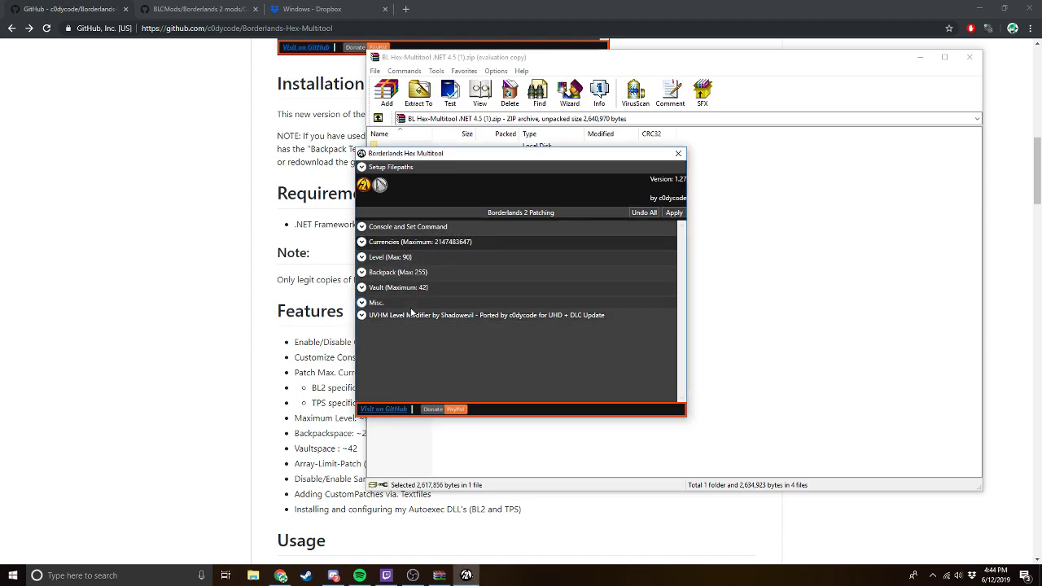
pyautogui.click(373, 259)
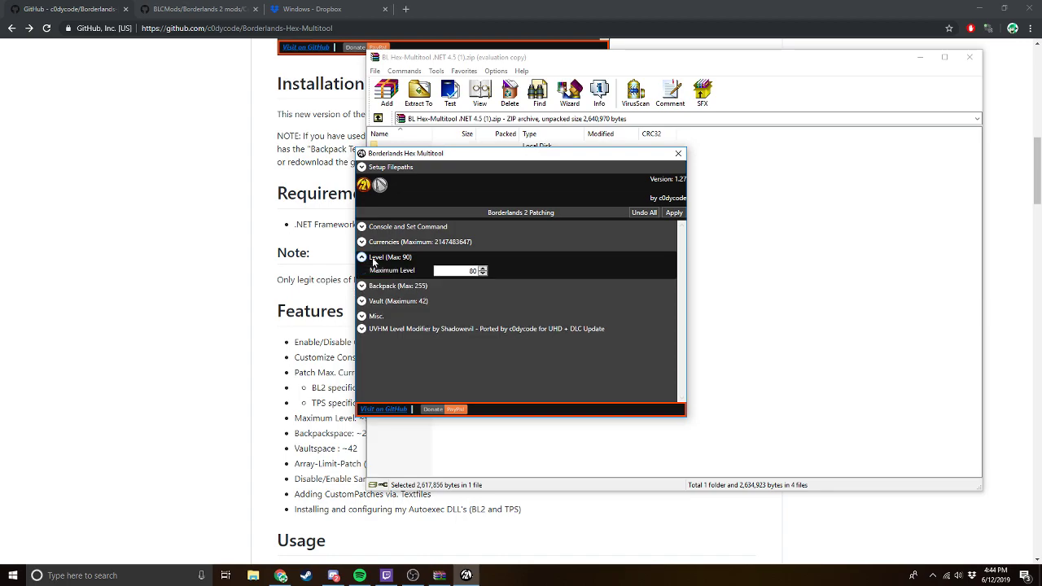
pyautogui.click(373, 259)
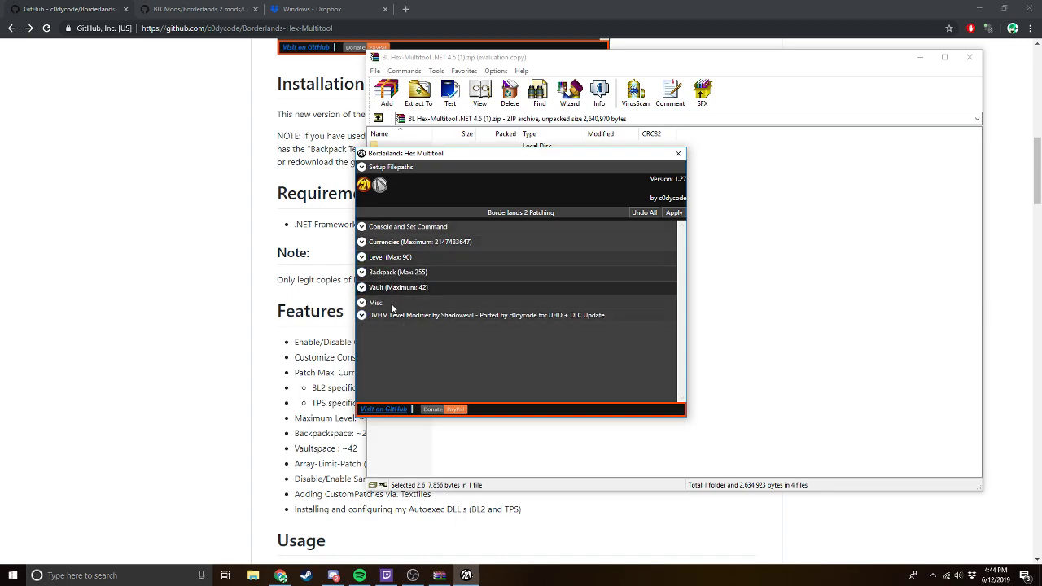
pyautogui.click(415, 228)
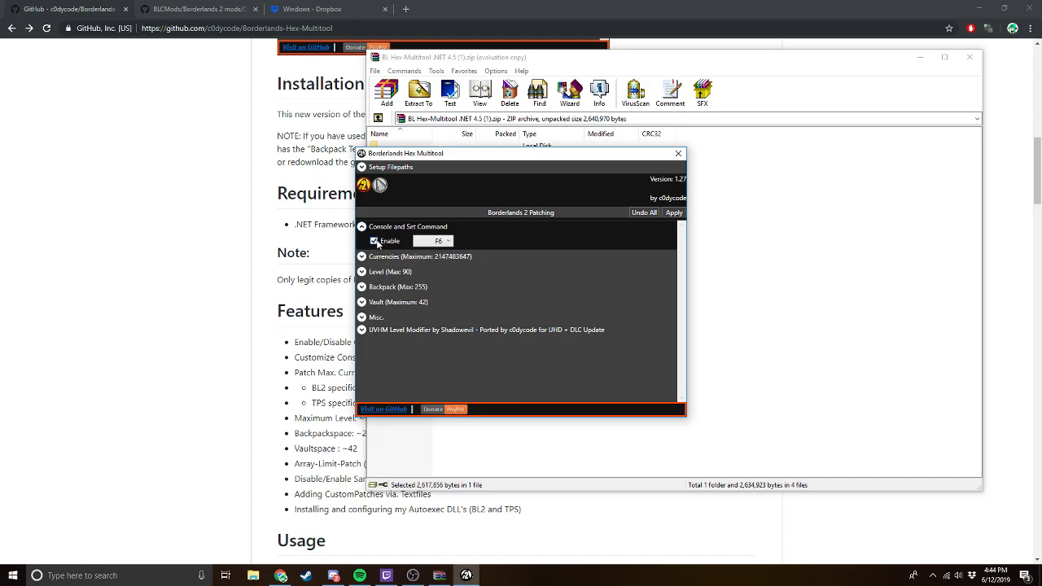
pyautogui.click(448, 243)
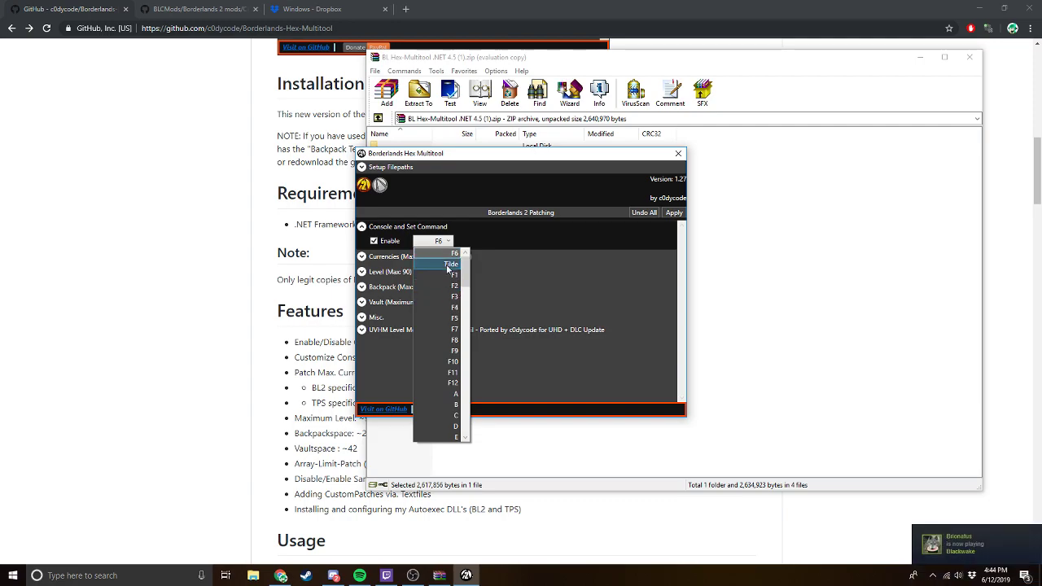
pyautogui.click(444, 255)
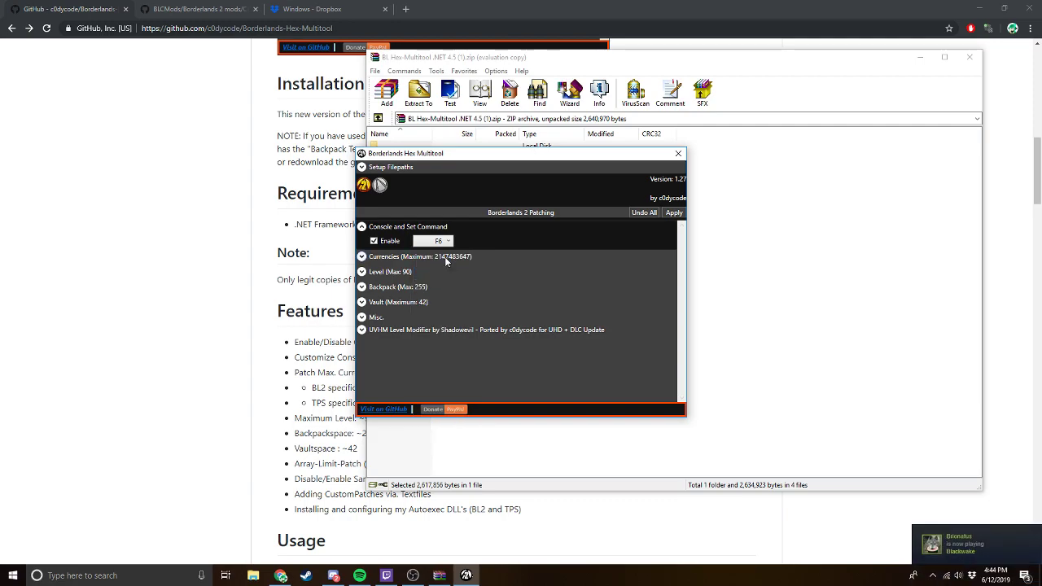
pyautogui.click(672, 212)
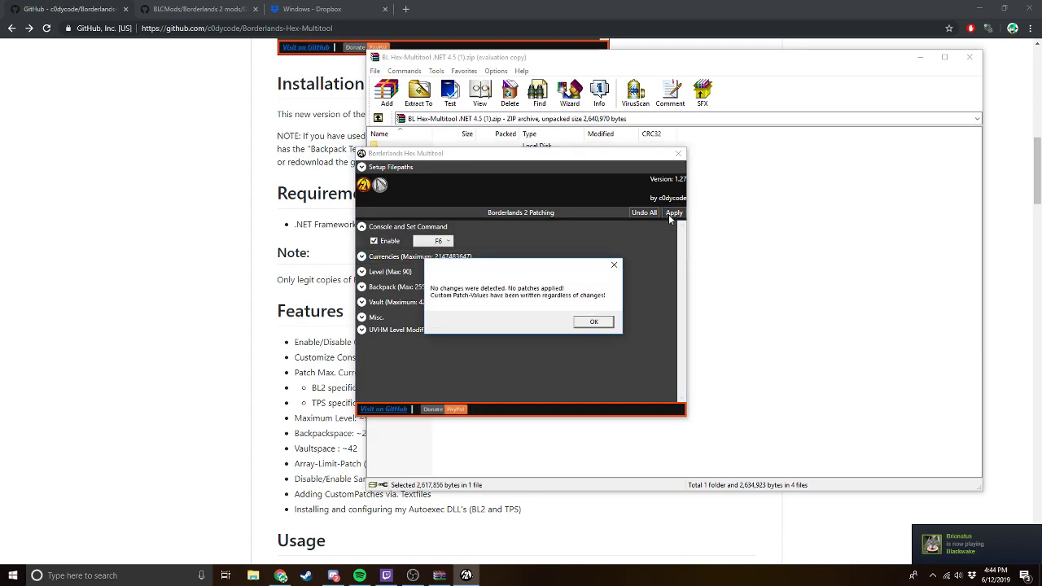
pyautogui.click(594, 322)
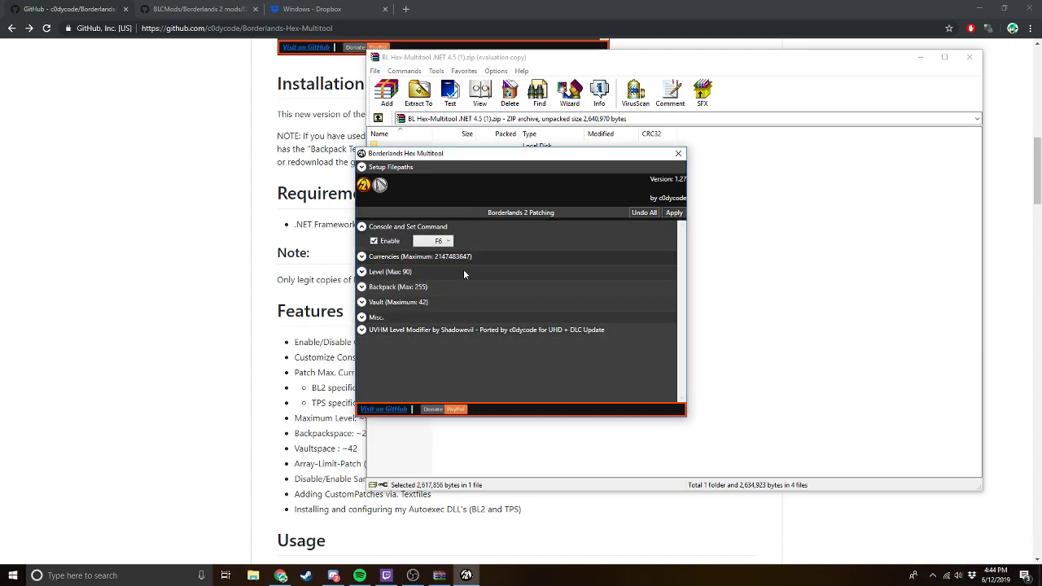
# - Close the Multitool, its WinRAR archive, and the Multitool GitHub tab
pyautogui.click(678, 156)
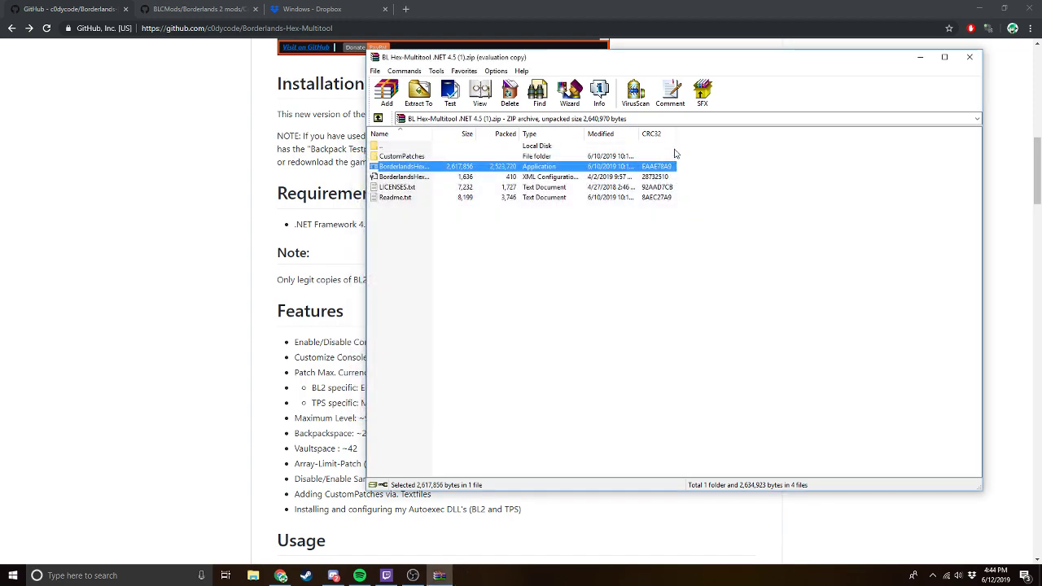
pyautogui.click(968, 57)
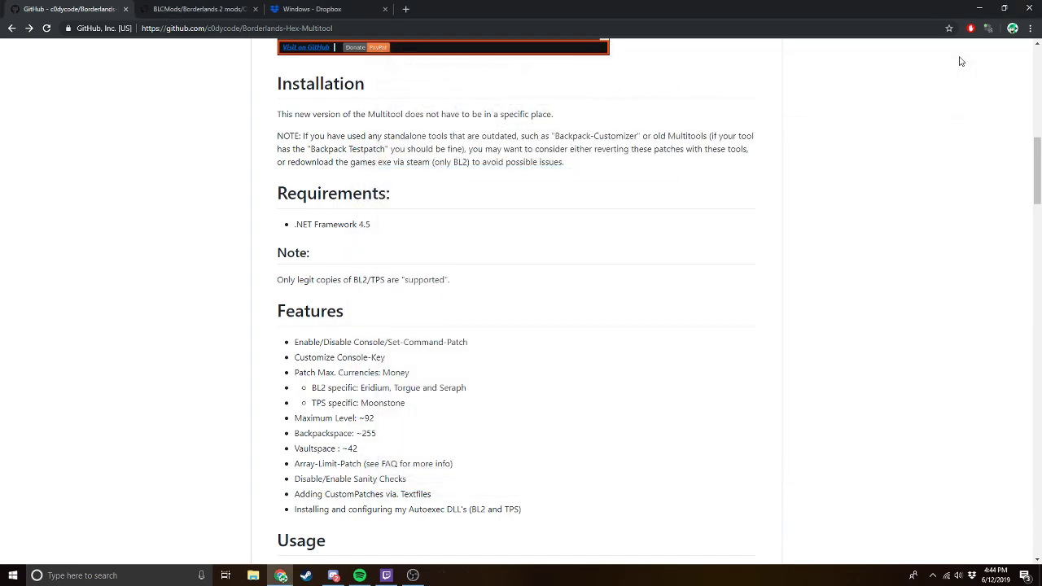
pyautogui.click(125, 11)
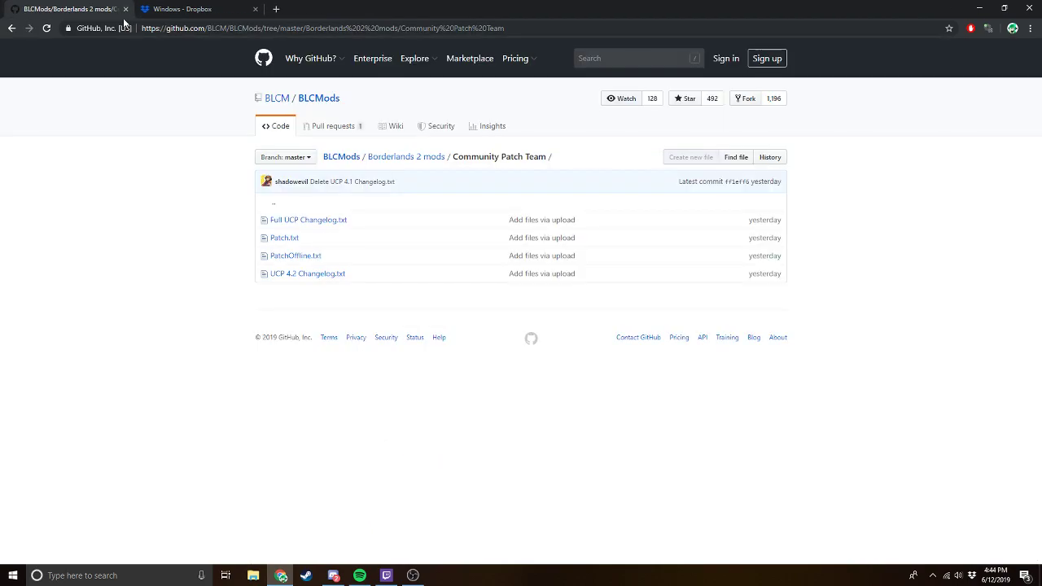
# - Open the Community Patch Team's Patch.txt and view its raw text
pyautogui.click(291, 238)
pyautogui.click(275, 240)
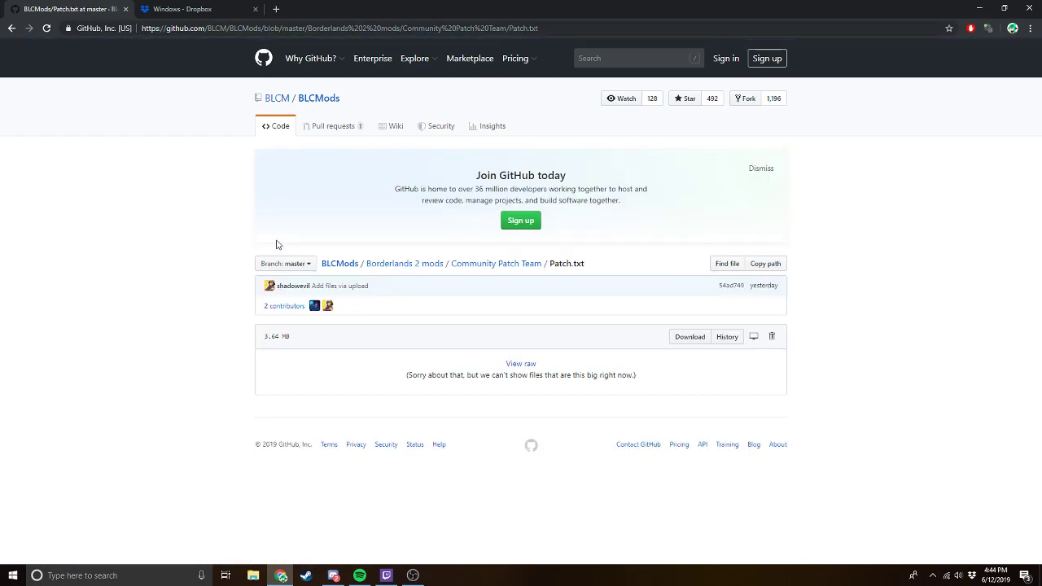
pyautogui.click(682, 345)
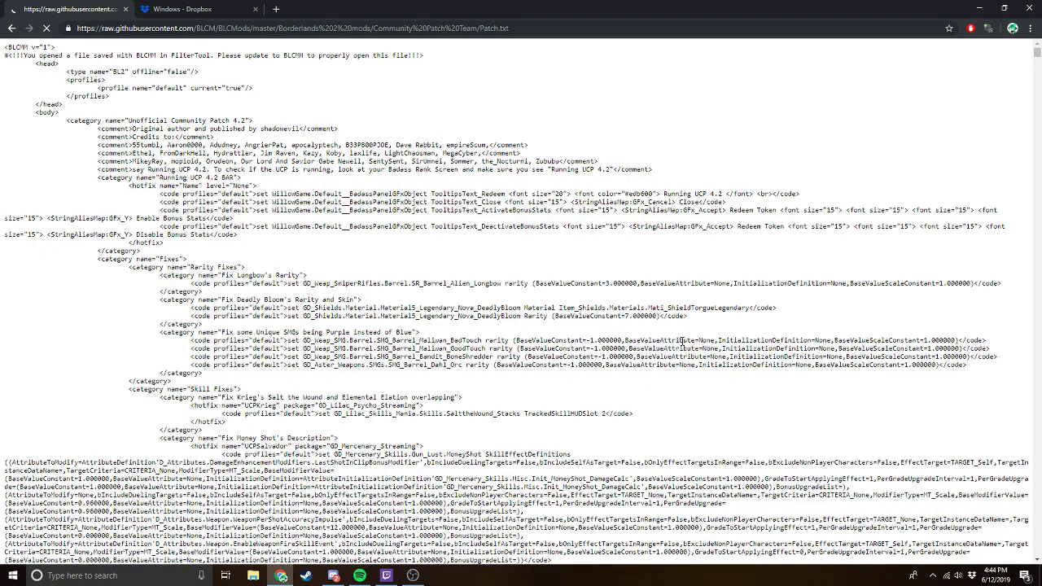
# - Save the raw page as a file, browsing from the C: drive into Program Files (x86)
pyautogui.rightClick(246, 247)
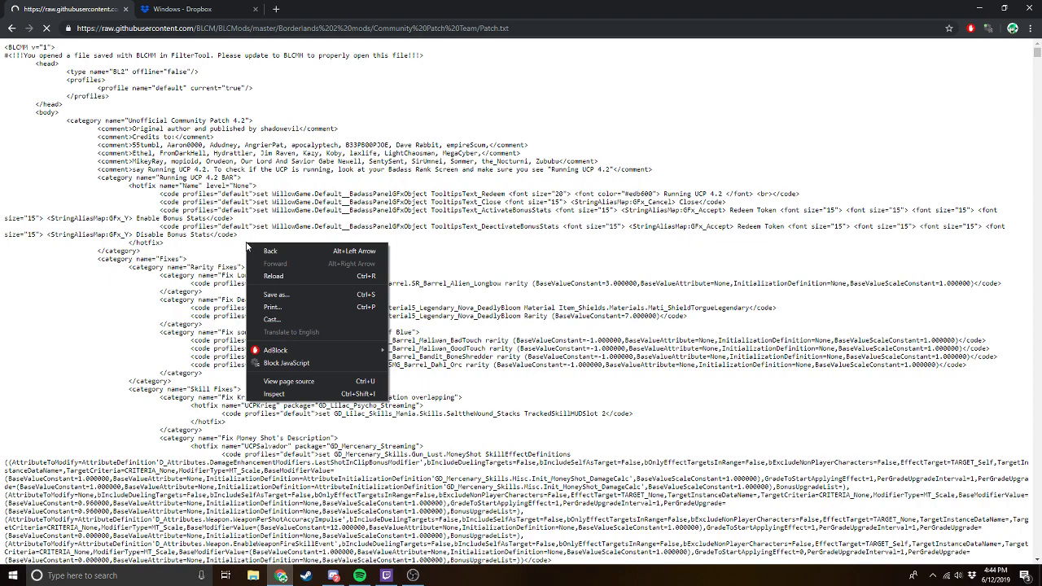
pyautogui.click(262, 295)
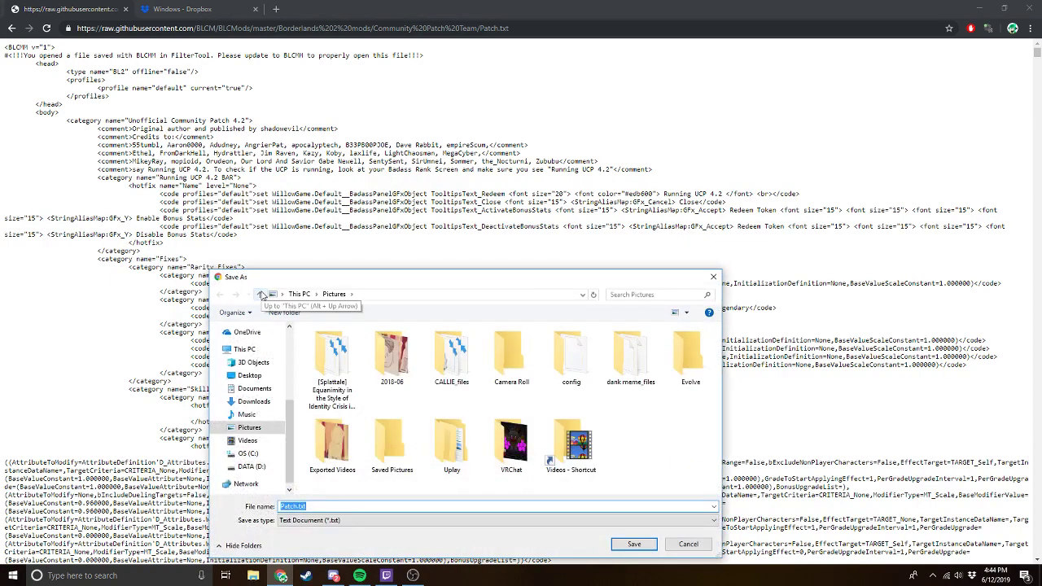
pyautogui.click(248, 441)
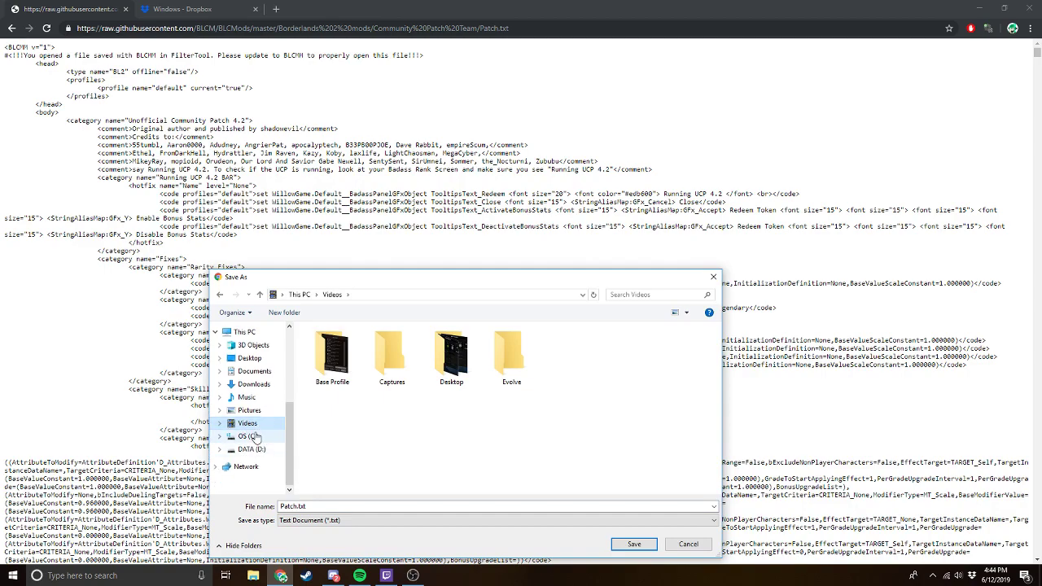
pyautogui.click(248, 453)
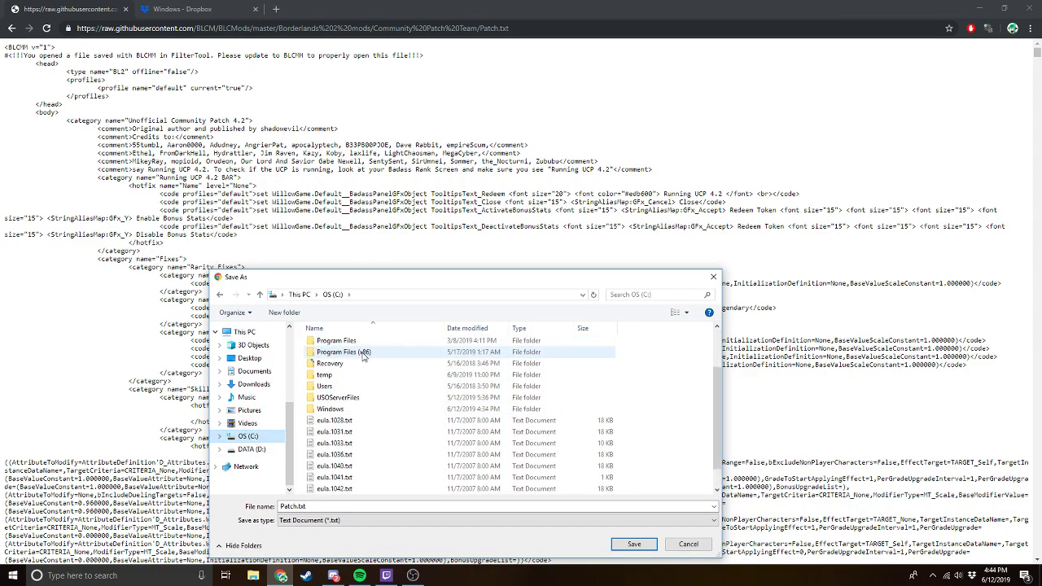
pyautogui.doubleClick(356, 379)
pyautogui.scroll(-10, 361, 381)
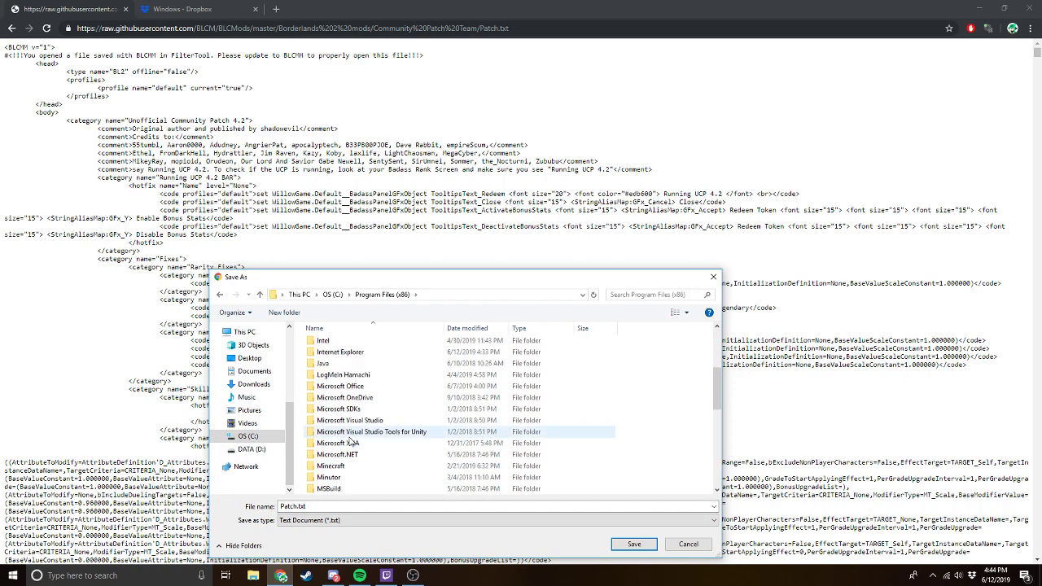
# - Save Patch.txt into Steam\steamapps\common\Borderlands 2\Binaries, replacing the earlier copy
pyautogui.doubleClick(330, 454)
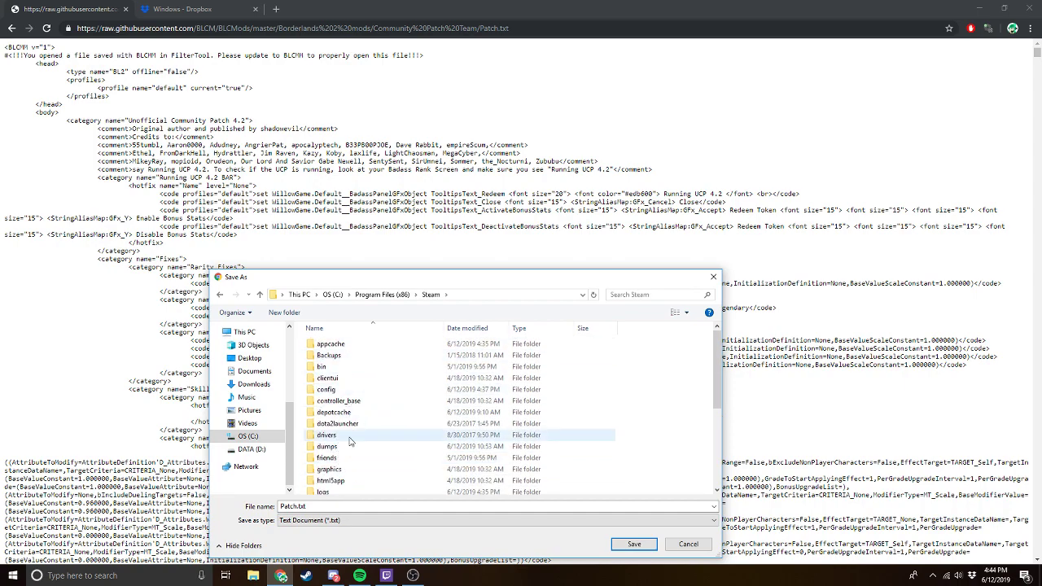
pyautogui.scroll(-3, 355, 451)
pyautogui.doubleClick(355, 453)
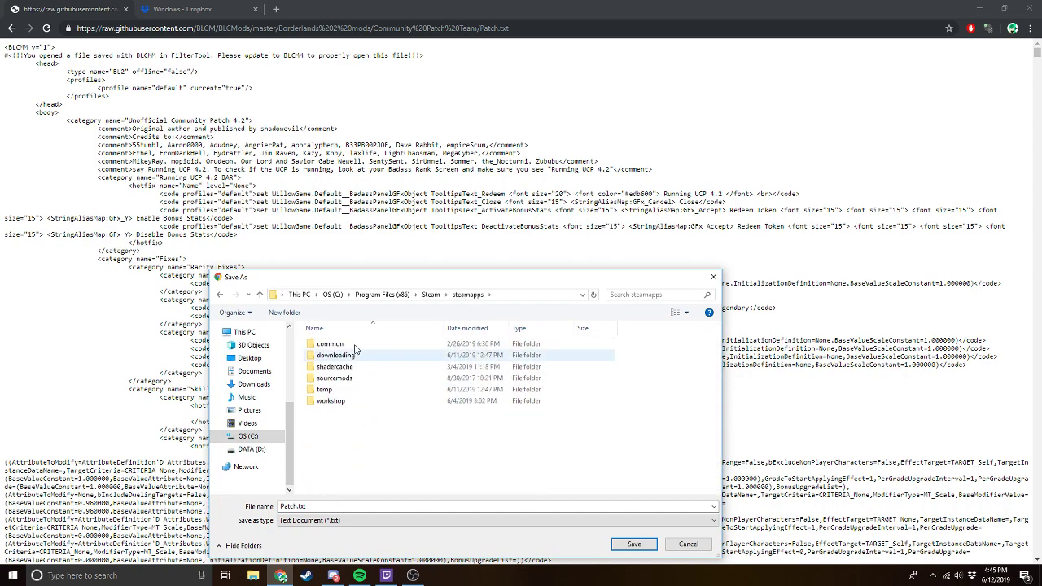
pyautogui.doubleClick(354, 346)
pyautogui.doubleClick(335, 356)
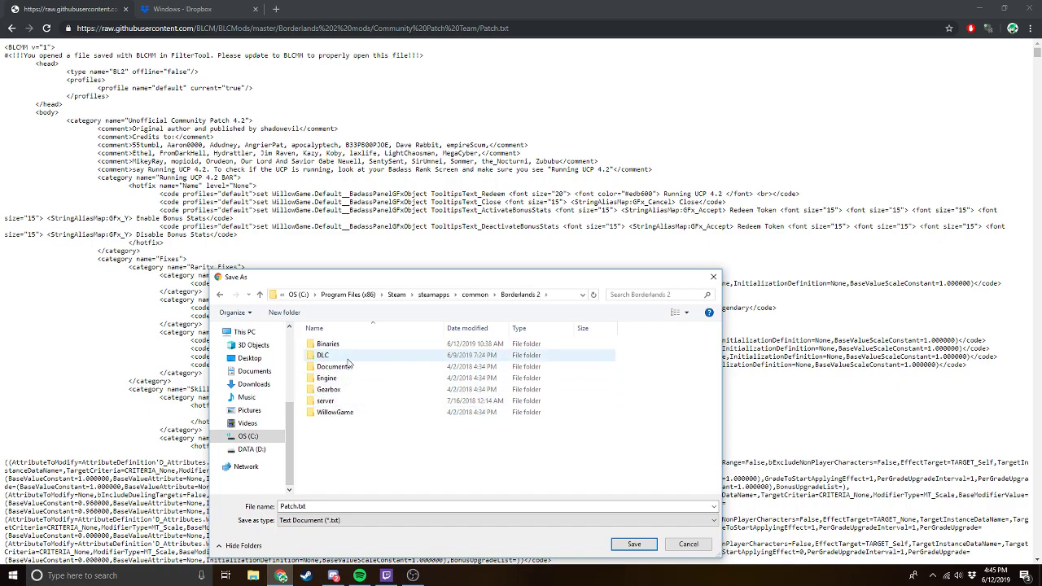
pyautogui.doubleClick(342, 346)
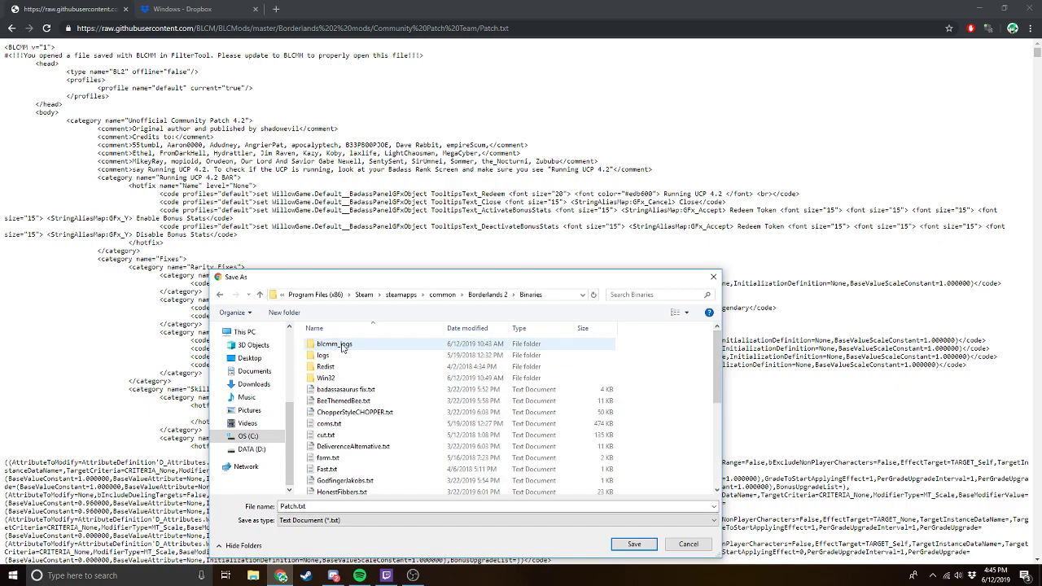
pyautogui.scroll(-5, 350, 391)
pyautogui.scroll(-1, 351, 398)
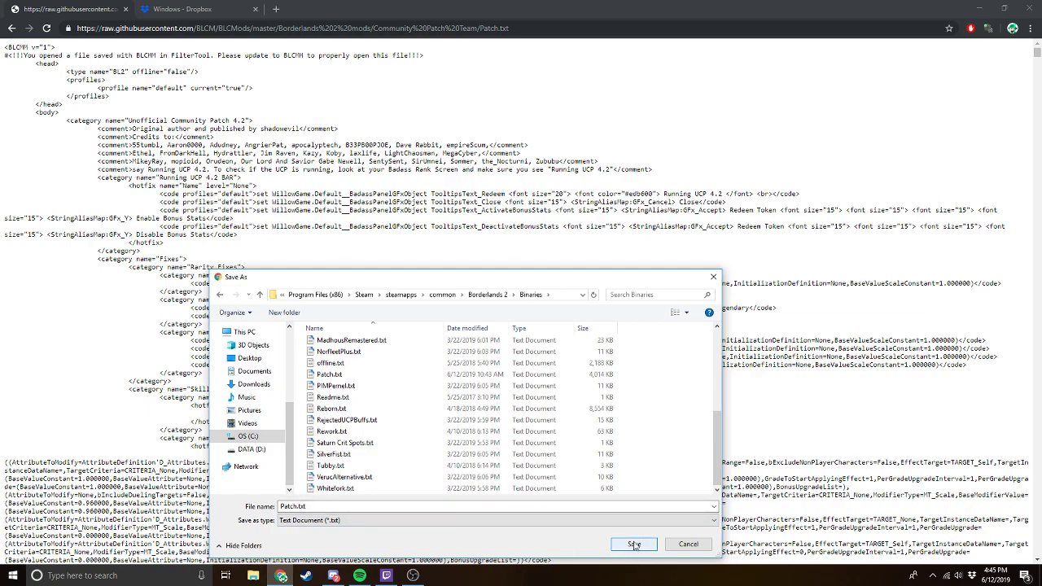
pyautogui.click(713, 278)
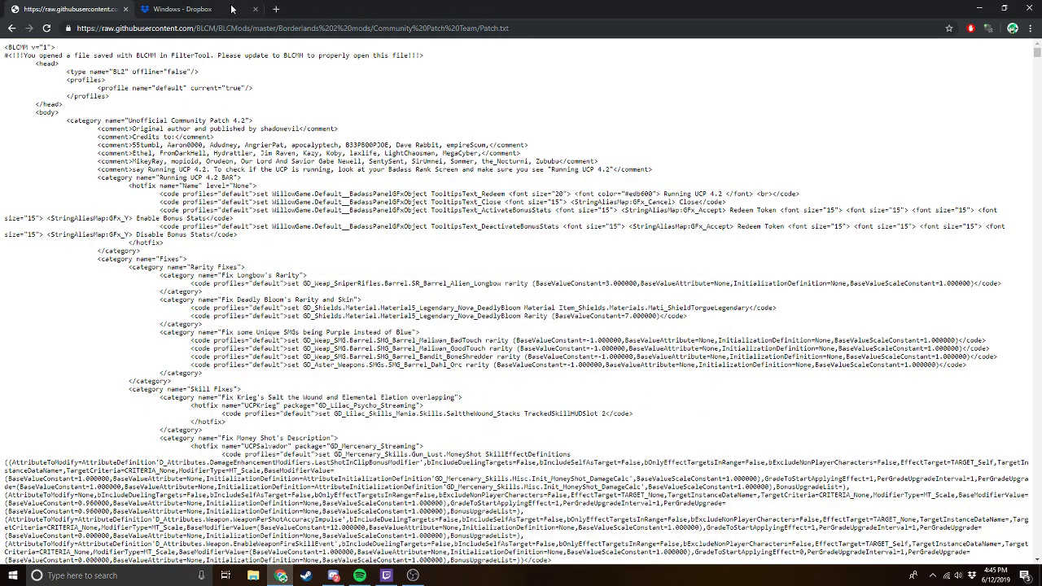
# - Switch to the Dropbox tab and browse the shared BLCMM folder, checking Mac_or_Linux
pyautogui.click(11, 28)
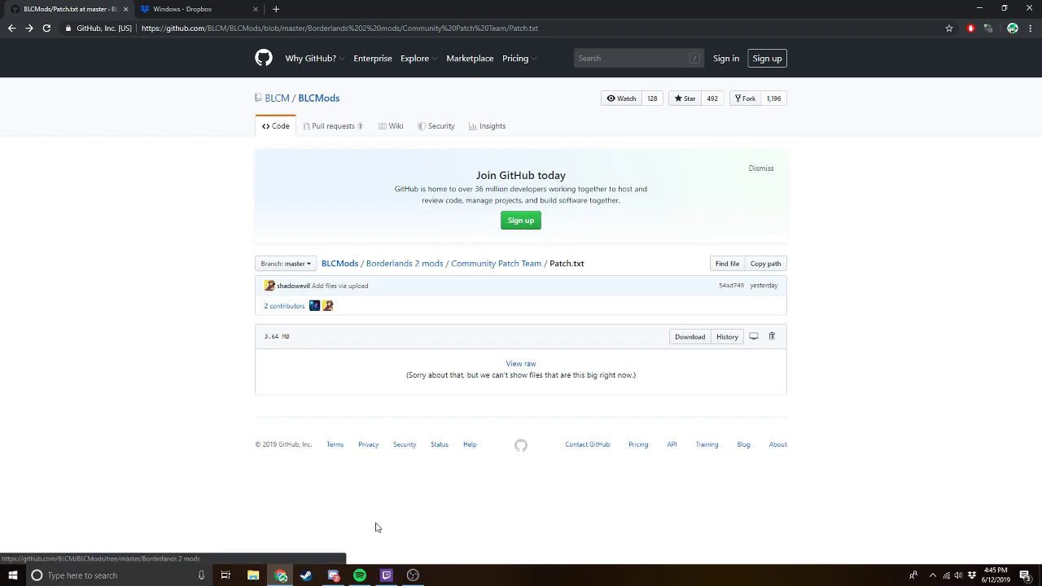
pyautogui.click(413, 575)
pyautogui.click(412, 576)
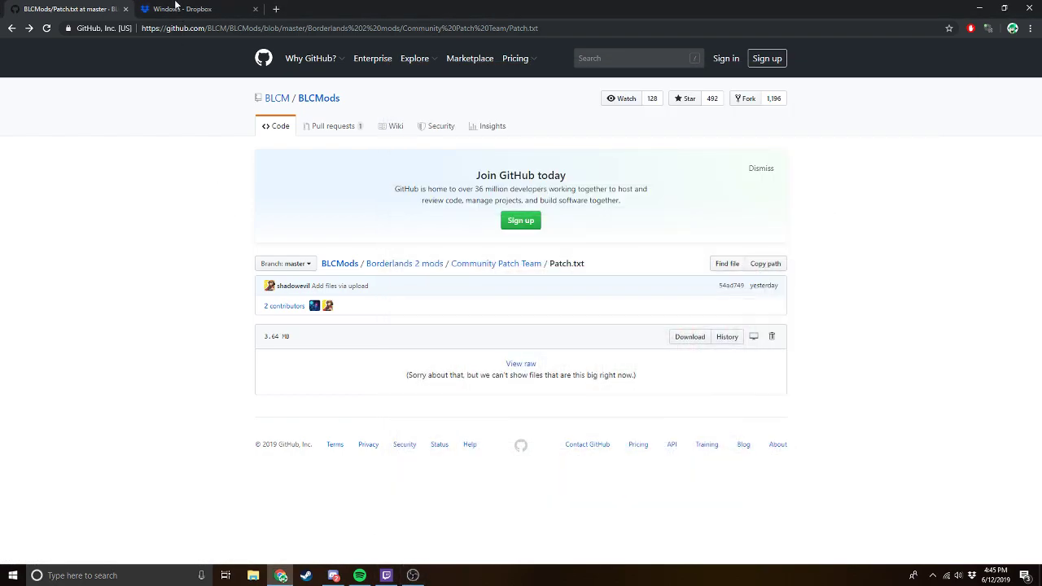
pyautogui.click(173, 6)
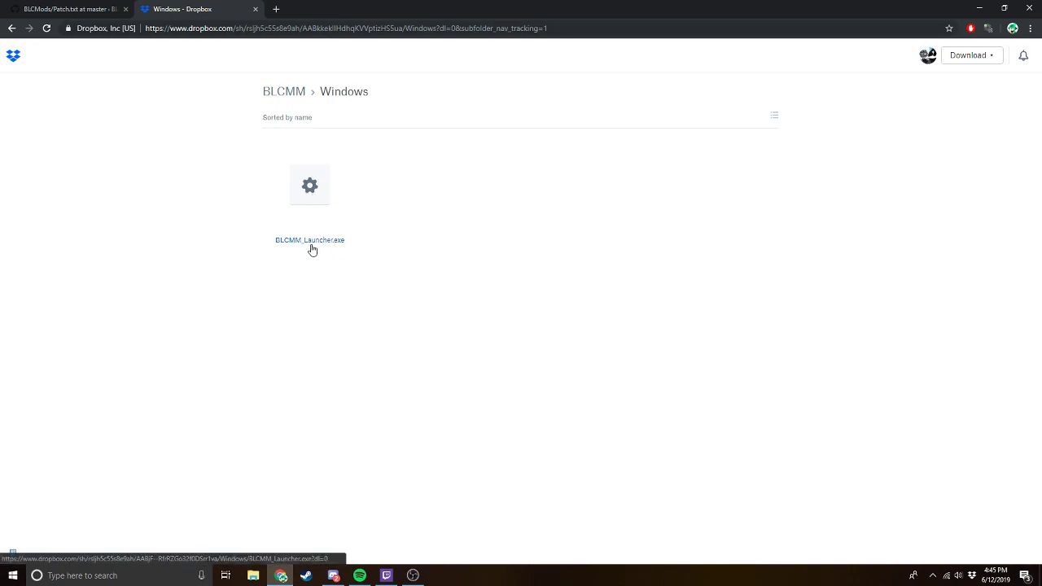
pyautogui.click(291, 93)
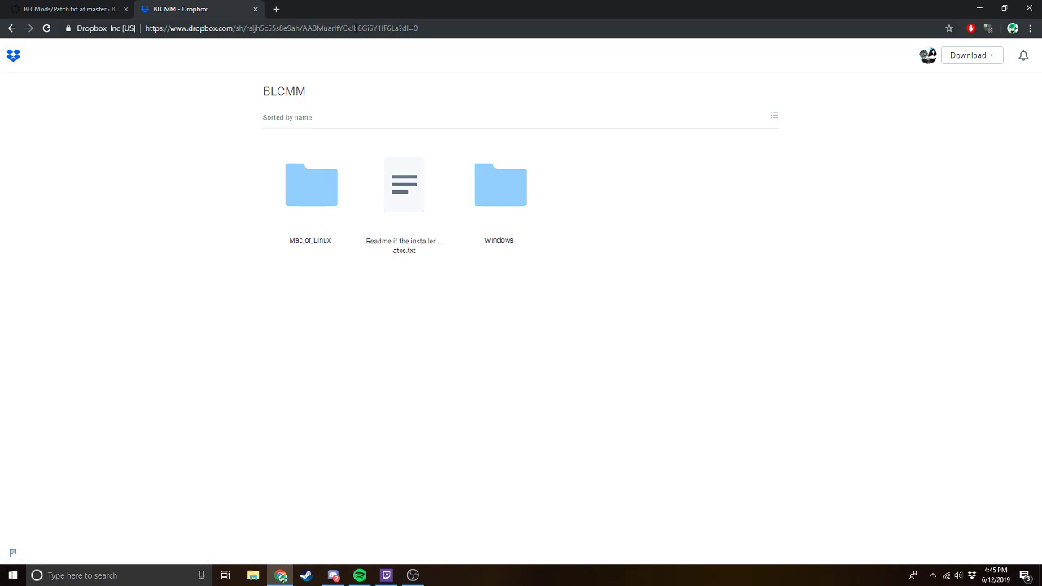
pyautogui.click(304, 179)
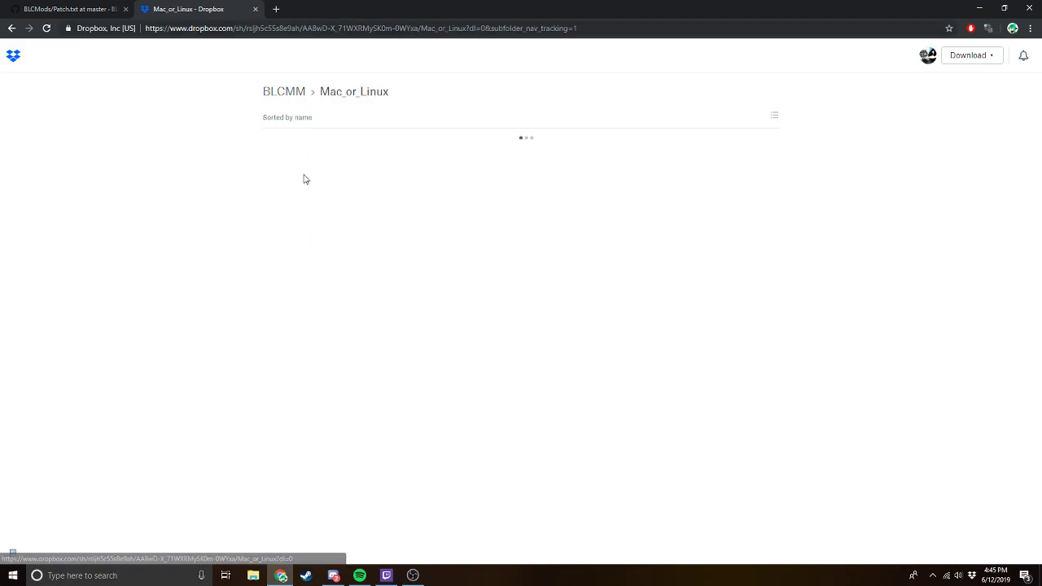
pyautogui.click(5, 28)
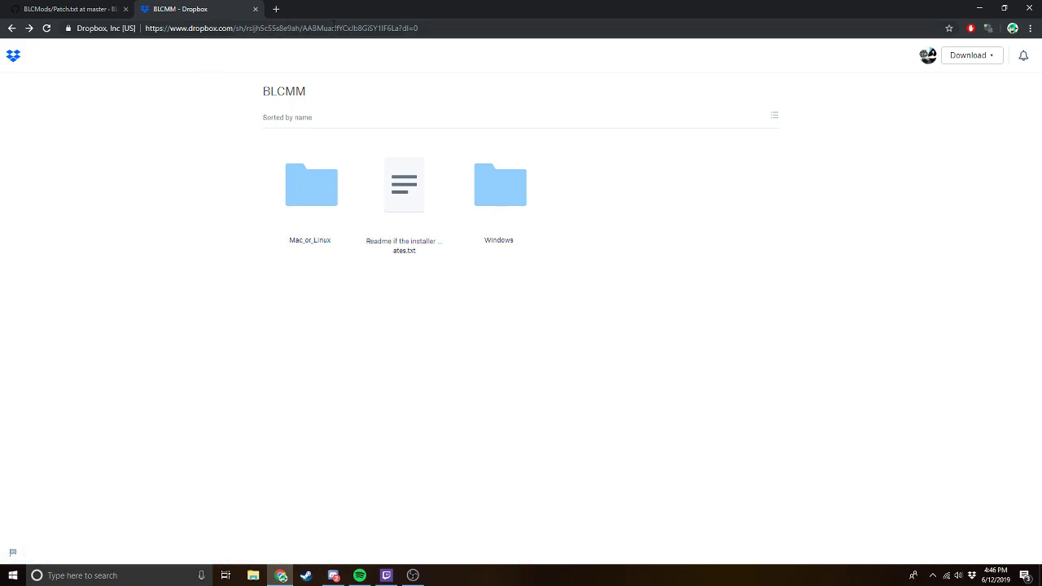
# - Directly download BLCMM_Launcher.exe (3.67 MB) from the BLCMM Windows folder
pyautogui.click(489, 203)
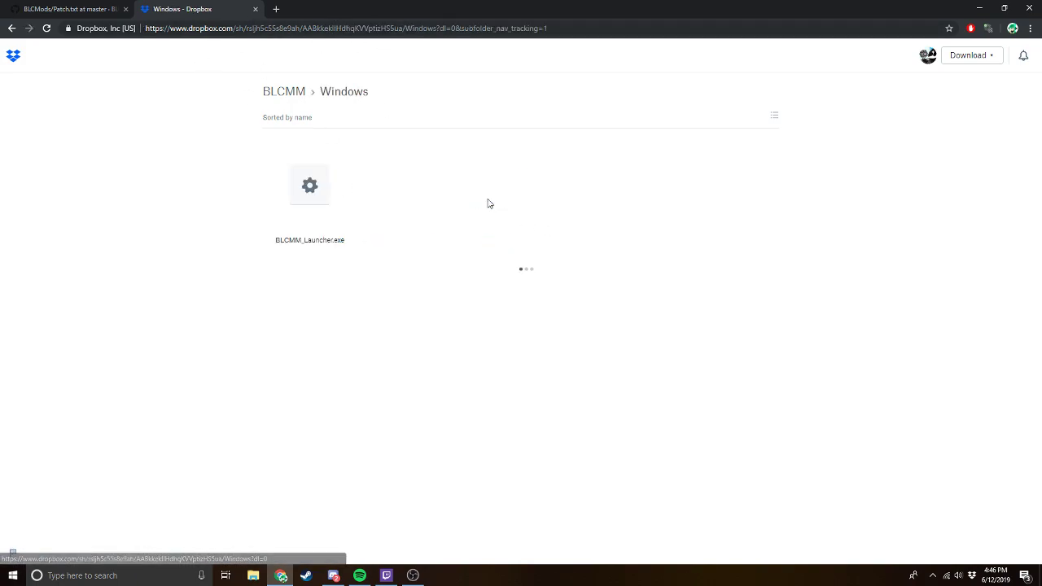
pyautogui.click(339, 246)
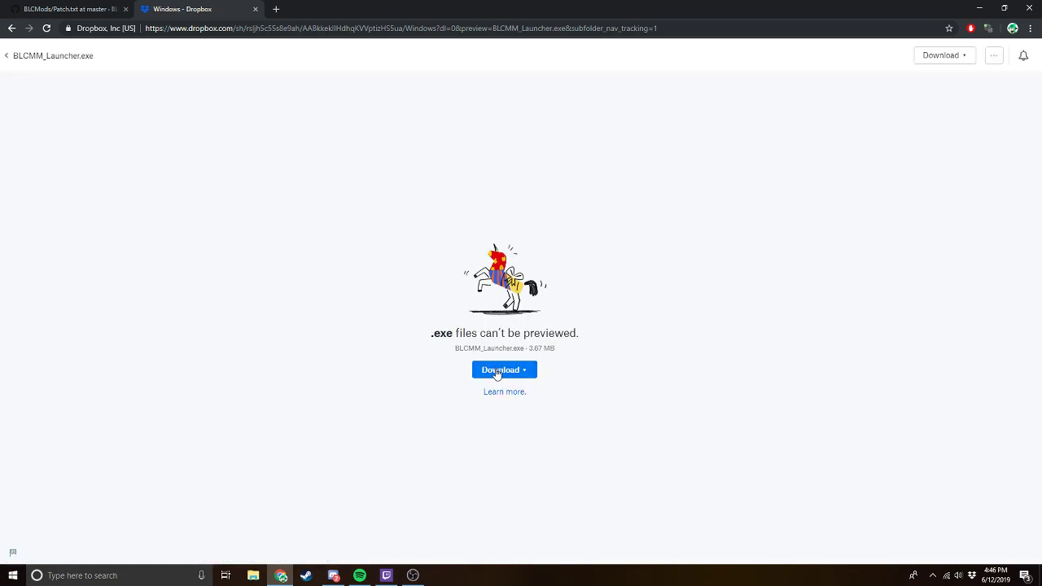
pyautogui.click(498, 375)
pyautogui.click(437, 402)
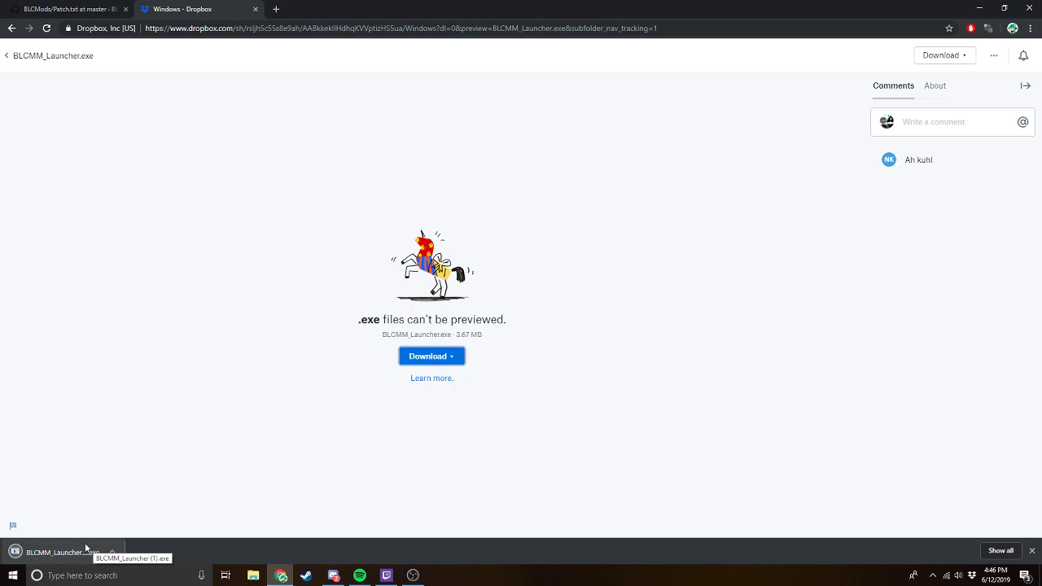
pyautogui.click(115, 553)
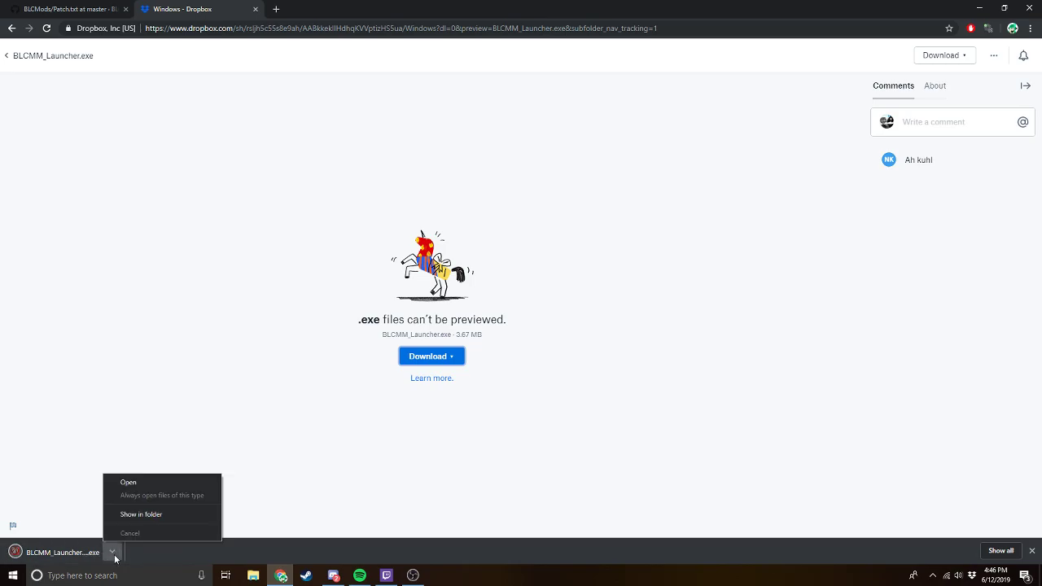
# - Show the downloaded launcher in its folder and open a Desktop Explorer window
pyautogui.click(125, 519)
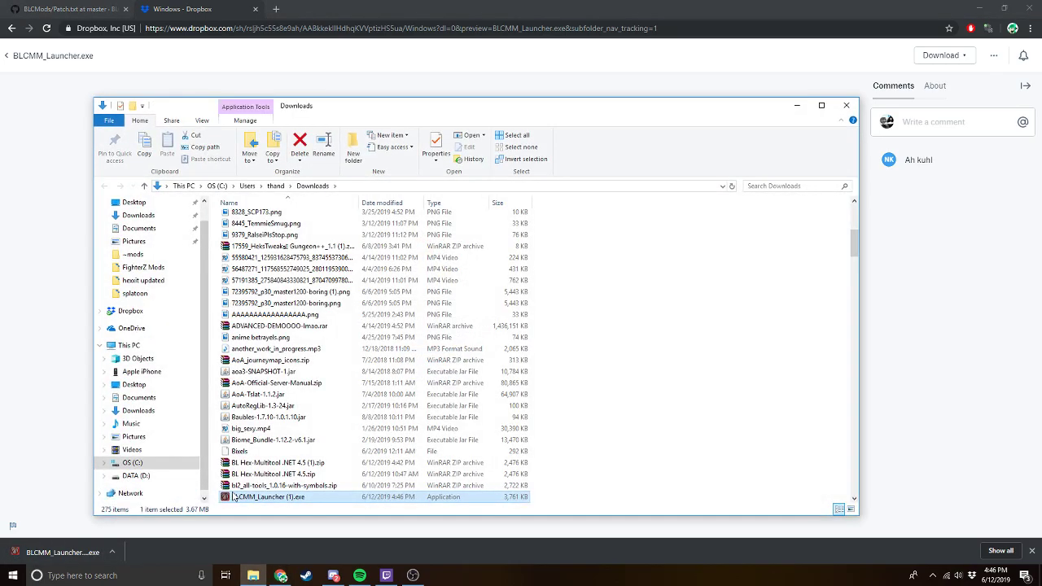
pyautogui.click(255, 576)
pyautogui.rightClick(258, 578)
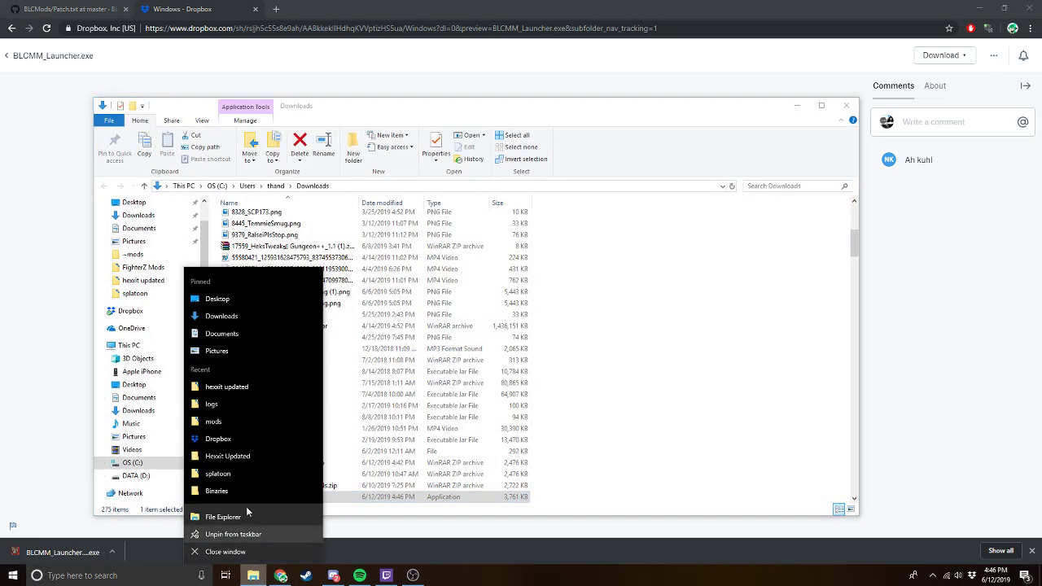
pyautogui.click(234, 421)
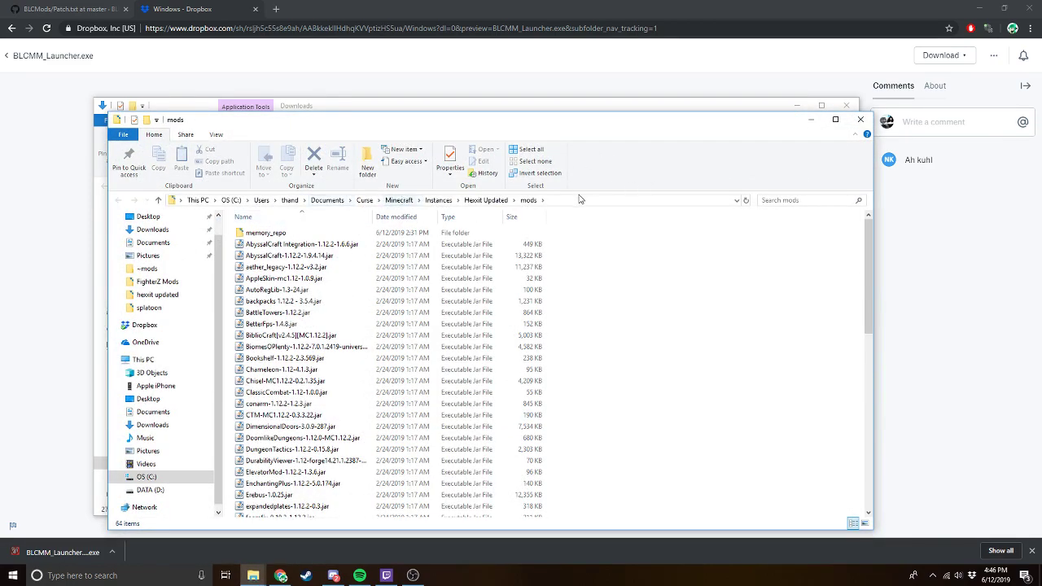
pyautogui.click(860, 120)
pyautogui.rightClick(257, 576)
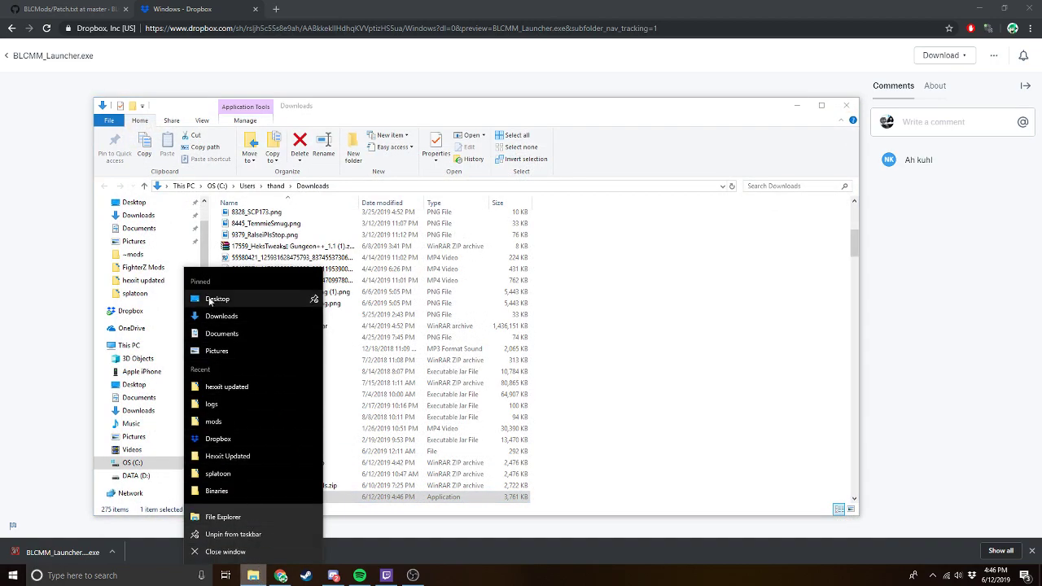
pyautogui.click(205, 300)
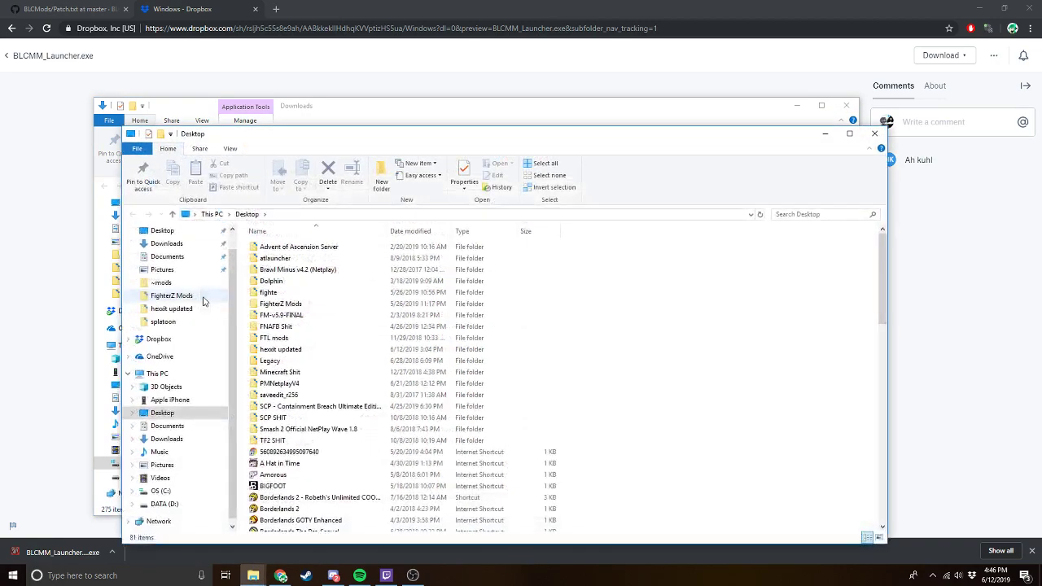
# - Browse to C:\Program Files (x86)\Steam\steamapps\common\Borderlands 2\Binaries and close the Downloads window
pyautogui.click(161, 491)
pyautogui.doubleClick(285, 315)
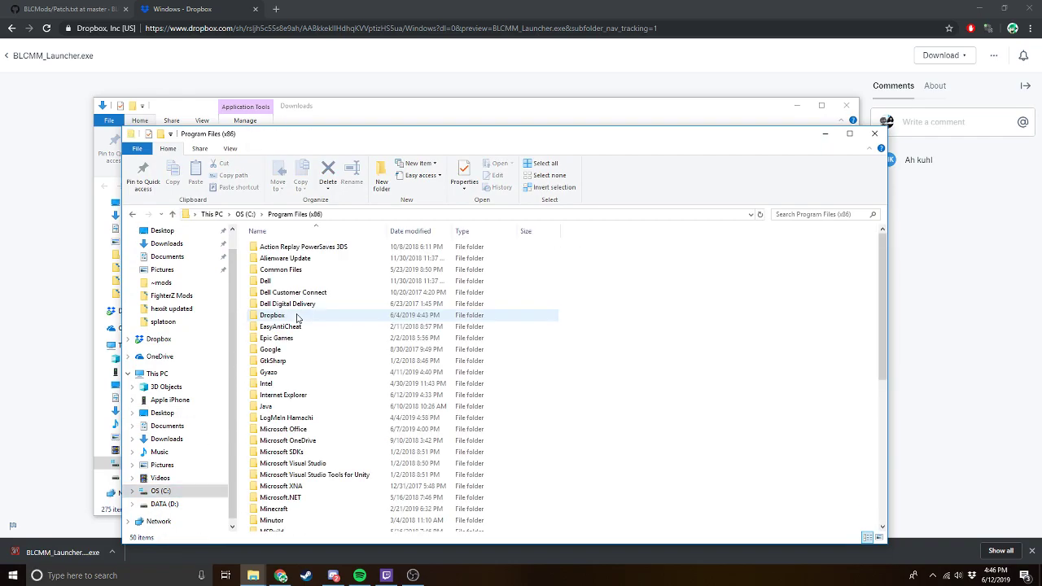
pyautogui.scroll(-3, 320, 487)
pyautogui.scroll(-3, 319, 487)
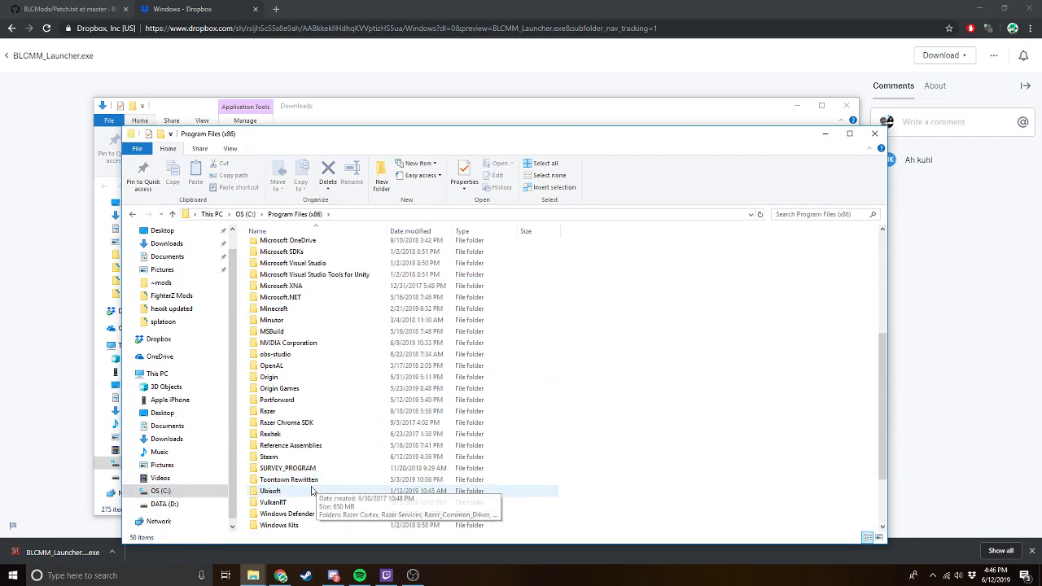
pyautogui.doubleClick(309, 454)
pyautogui.scroll(-5, 271, 502)
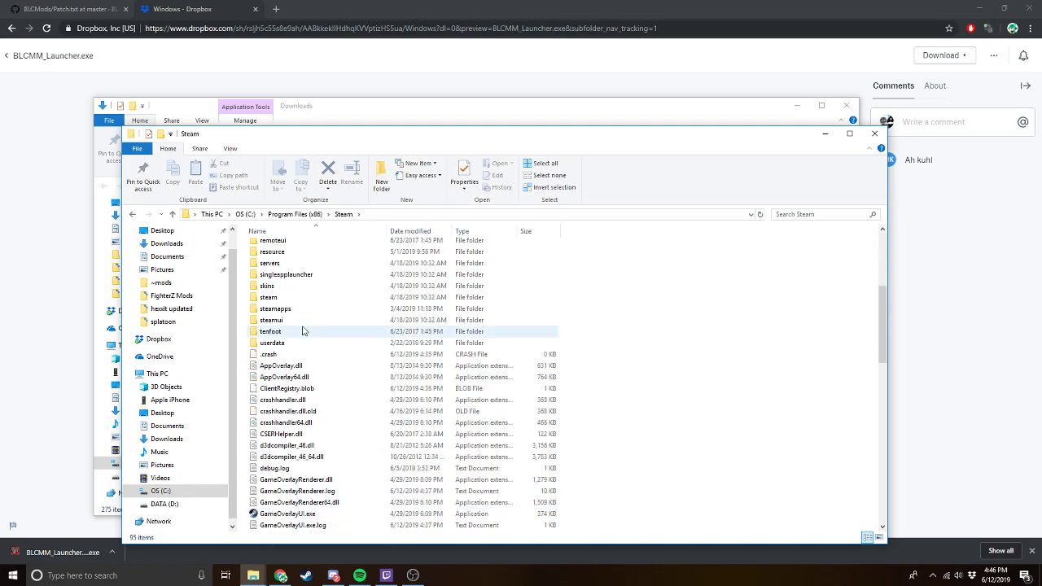
pyautogui.doubleClick(302, 307)
pyautogui.doubleClick(287, 251)
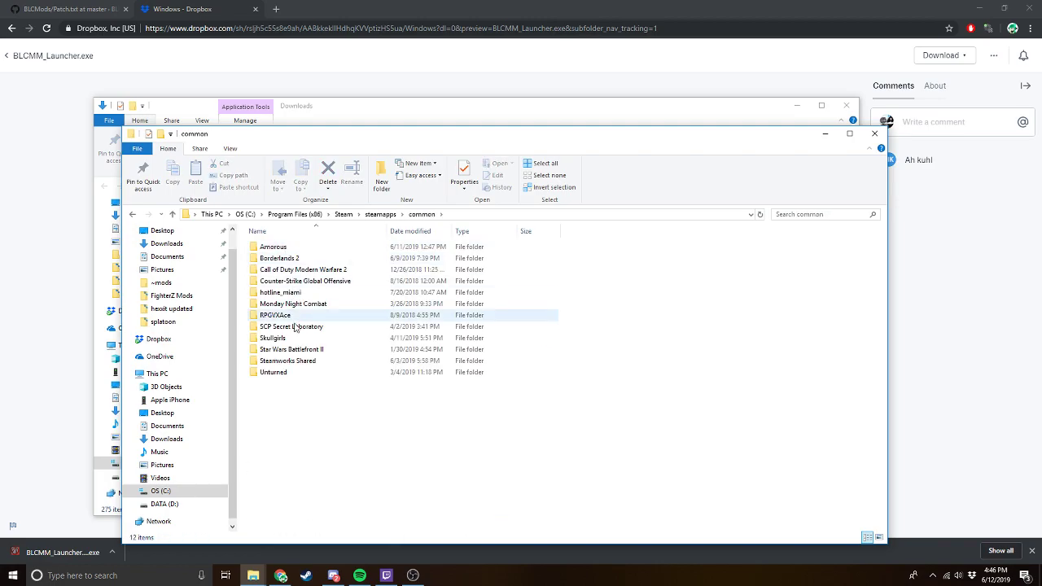
pyautogui.doubleClick(286, 259)
pyautogui.doubleClick(287, 253)
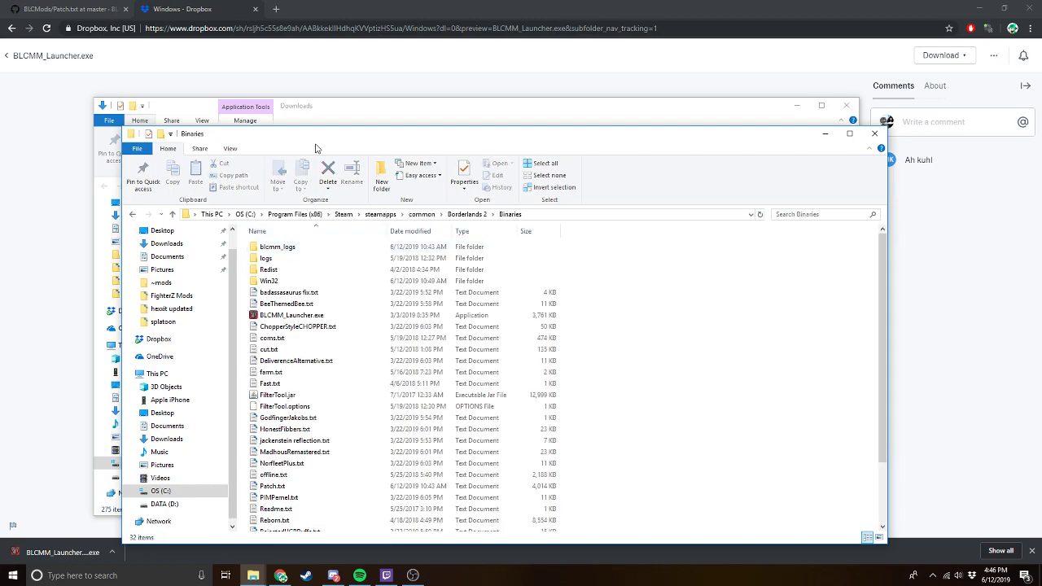
pyautogui.moveTo(317, 137); pyautogui.dragTo(674, 143)
pyautogui.scroll(-4, 273, 393)
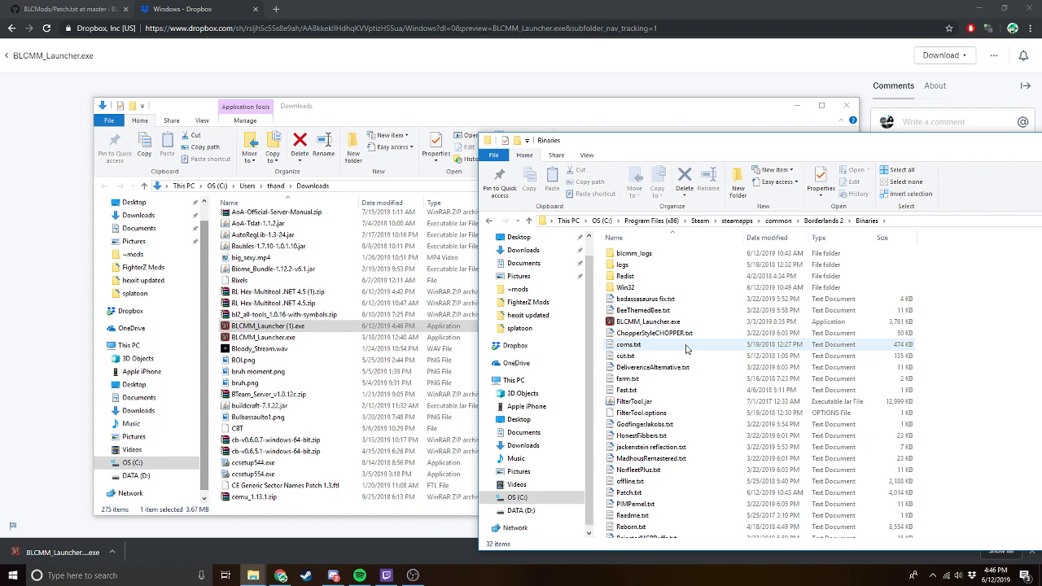
pyautogui.click(846, 105)
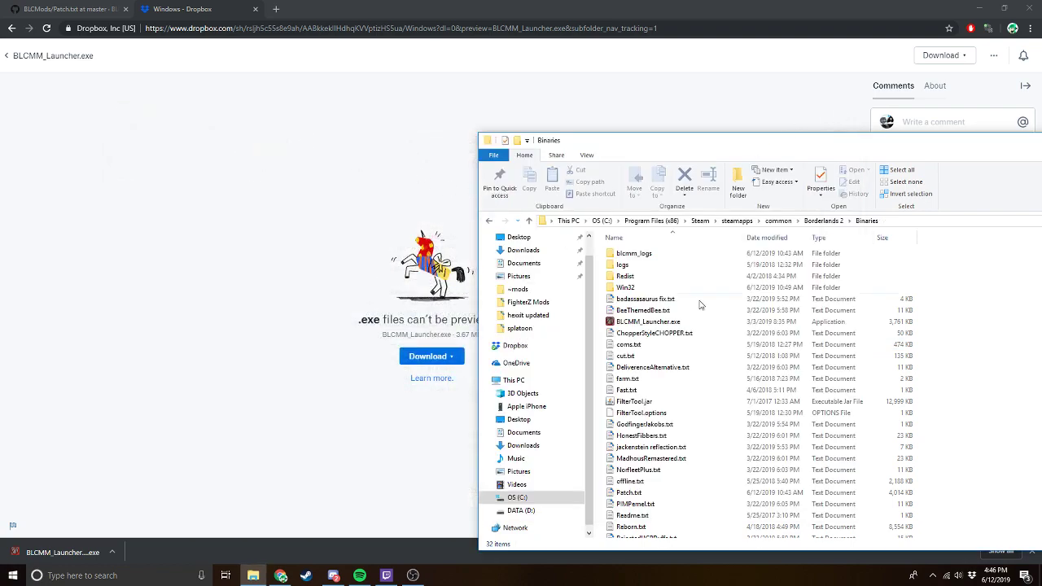
# - Launch BLCMM_Launcher.exe and open Patch.txt from the BL2 Binaries directory
pyautogui.click(710, 324)
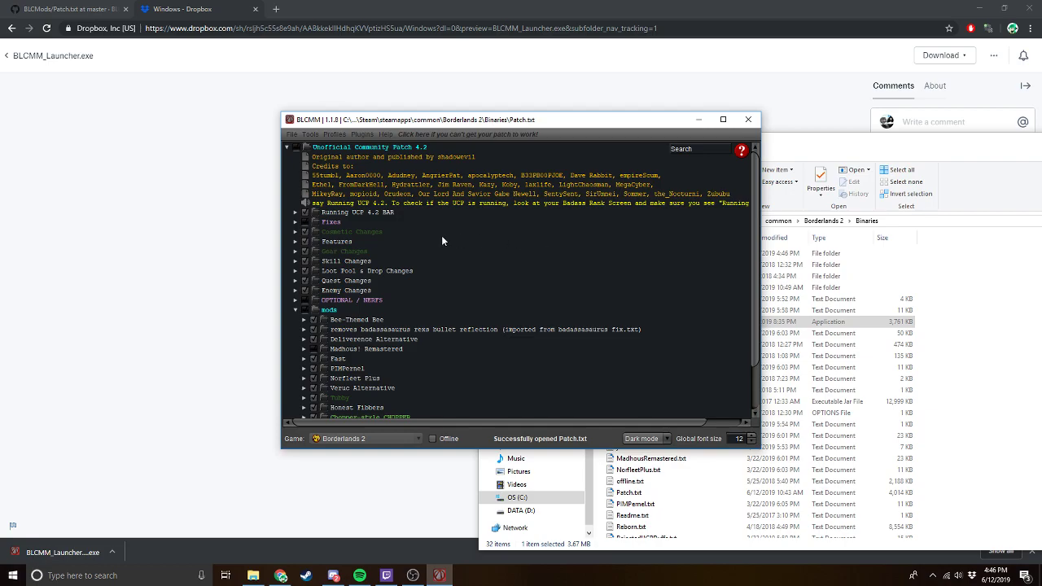
pyautogui.click(295, 135)
pyautogui.click(293, 134)
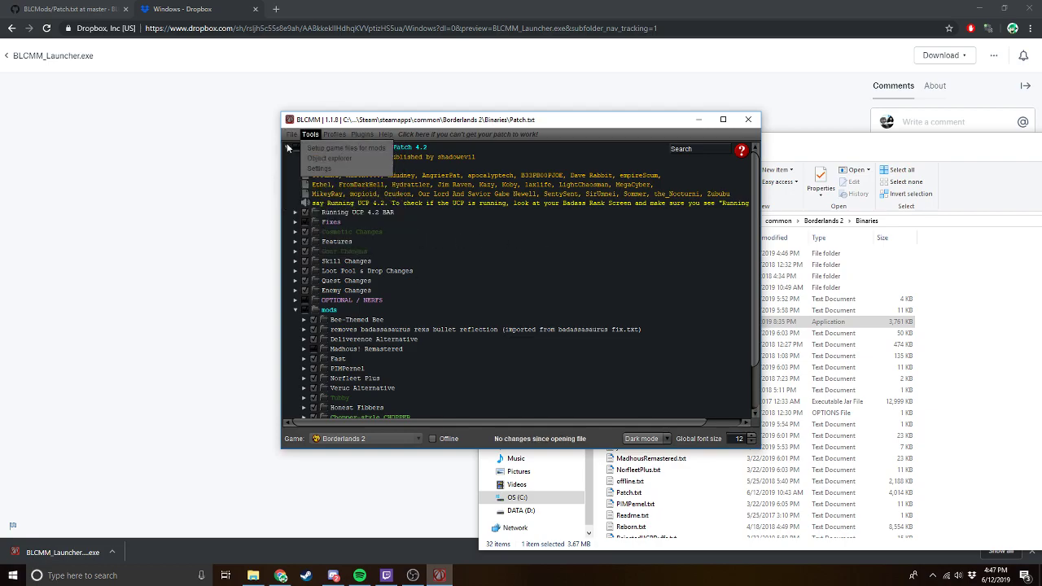
pyautogui.click(293, 135)
pyautogui.click(298, 159)
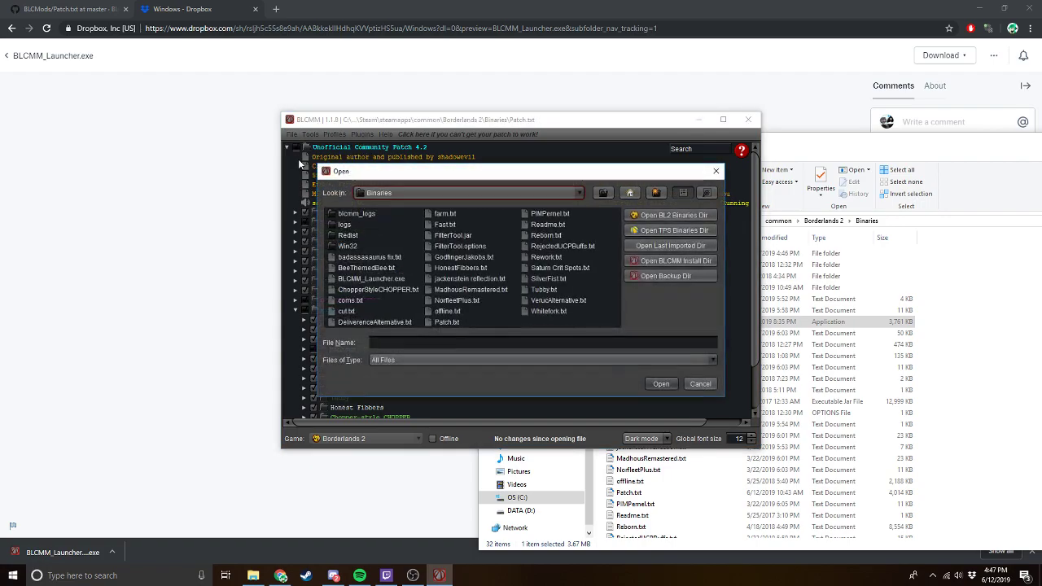
pyautogui.click(675, 218)
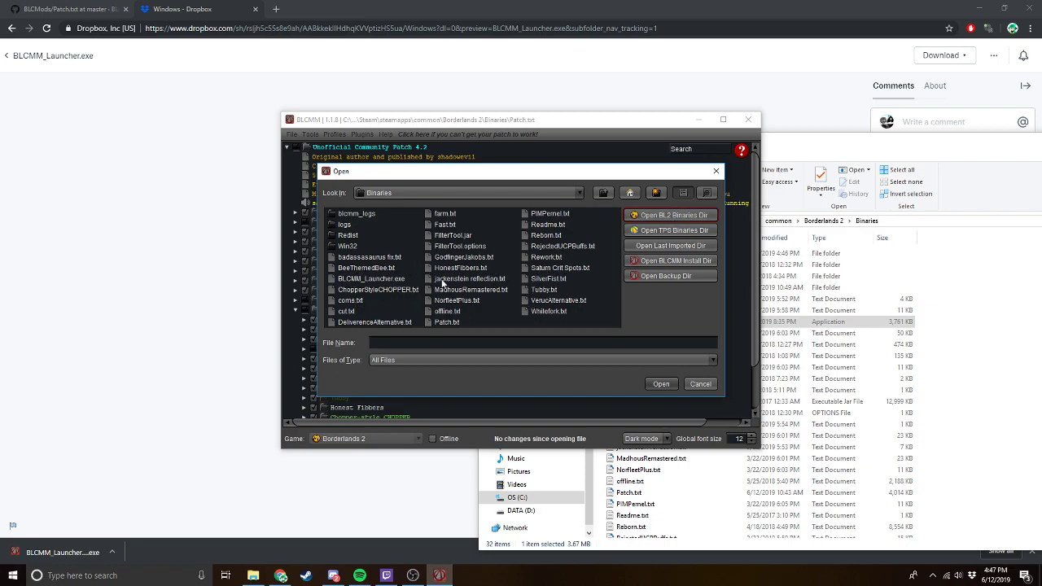
pyautogui.click(446, 322)
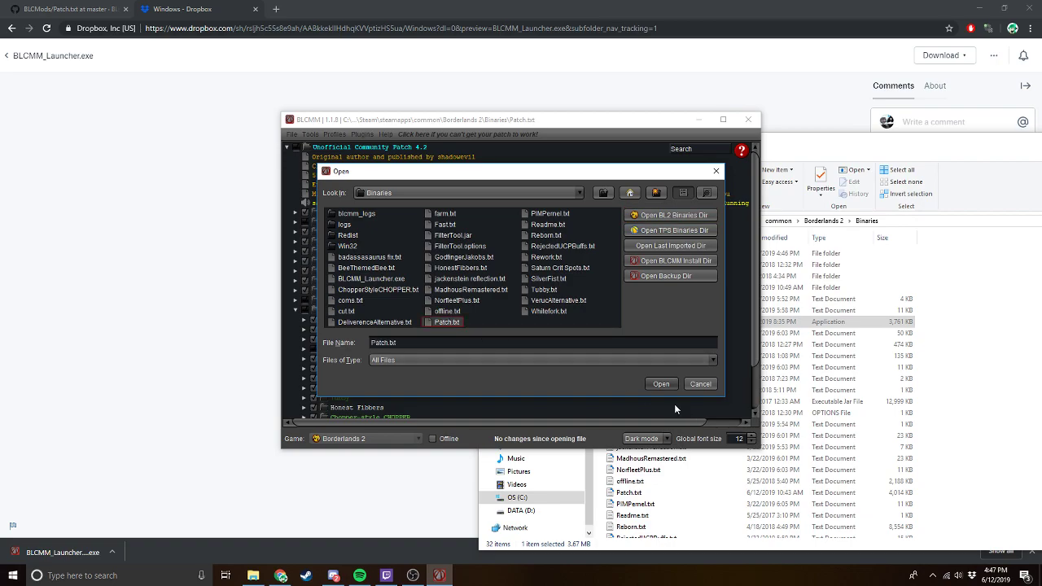
pyautogui.click(662, 383)
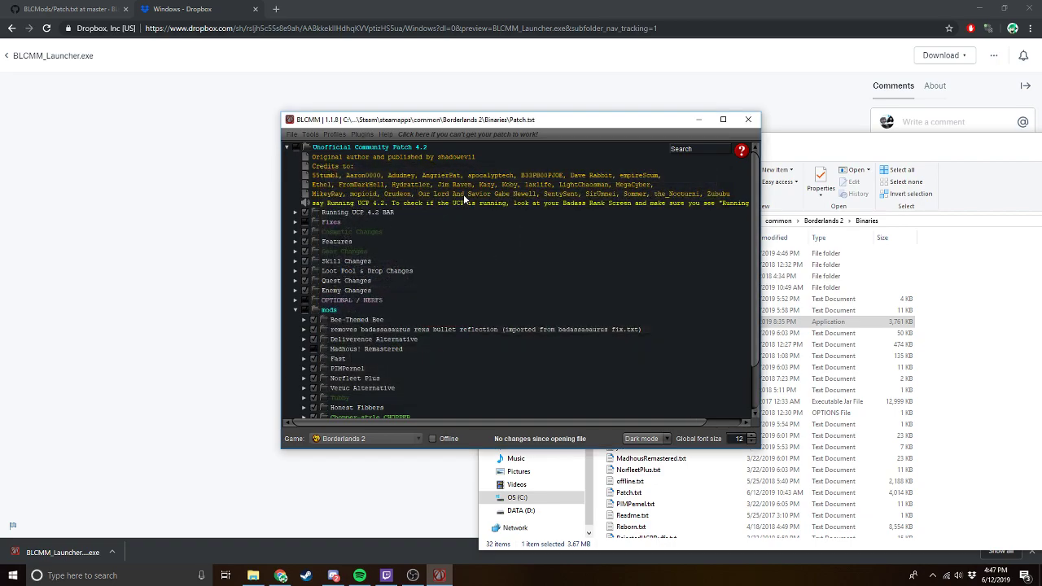
pyautogui.click(295, 309)
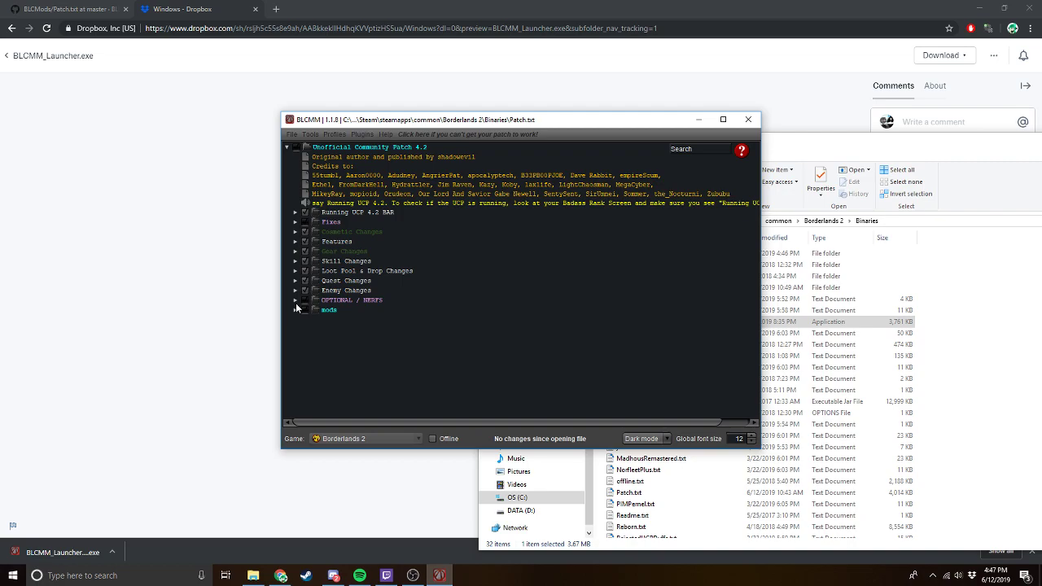
pyautogui.click(295, 299)
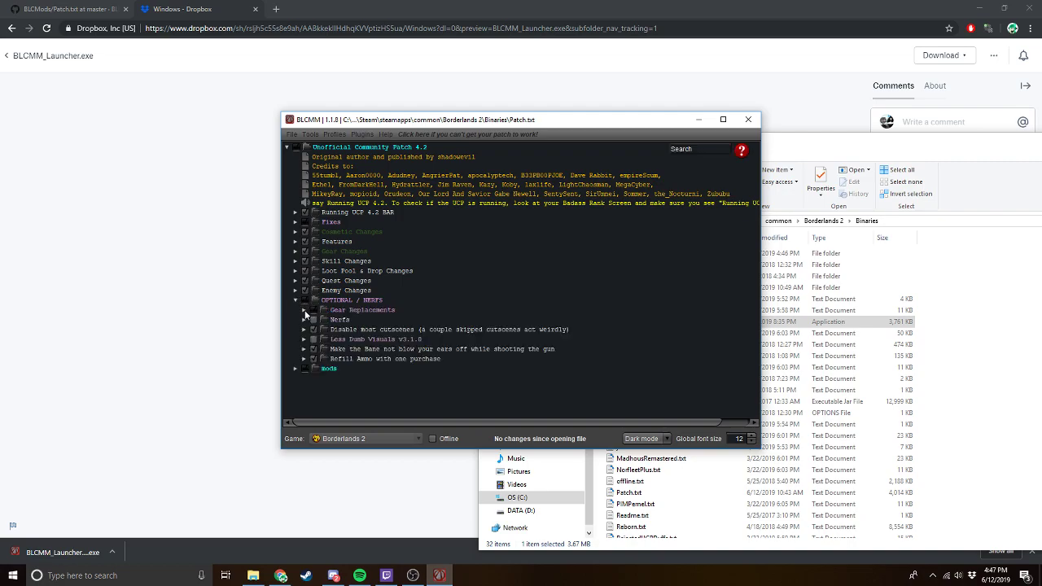
pyautogui.click(304, 311)
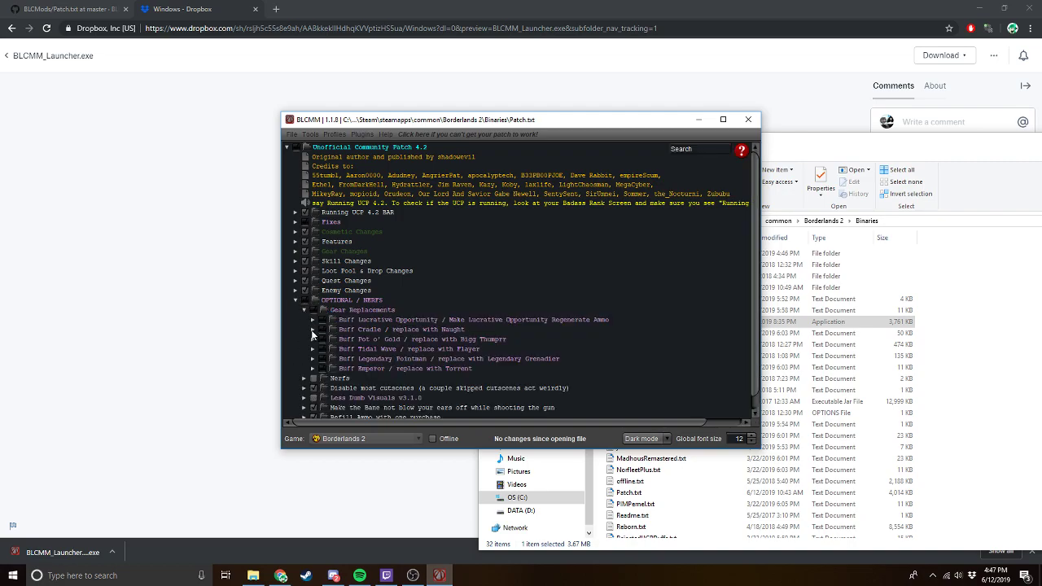
pyautogui.click(311, 330)
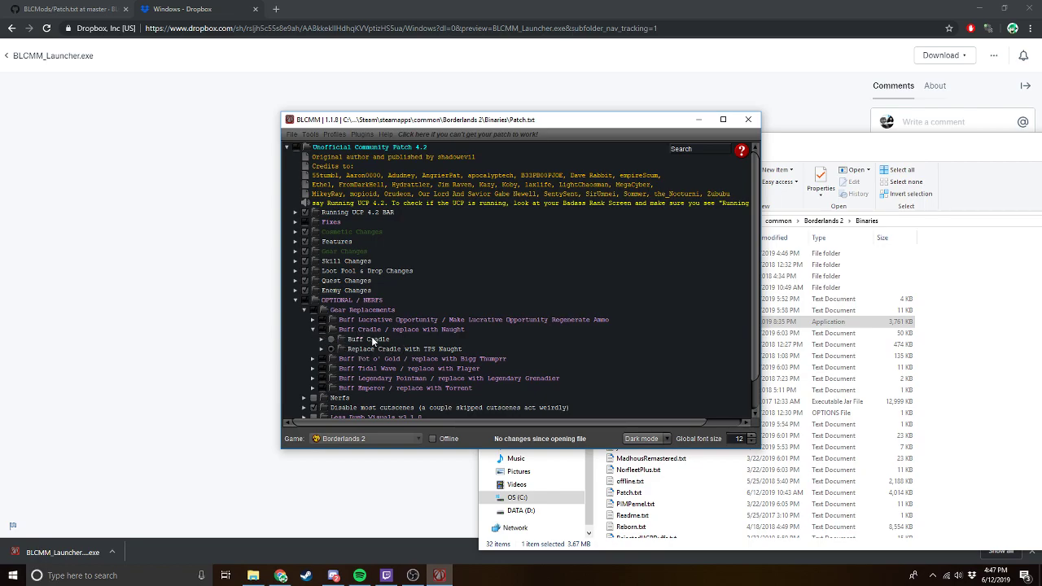
pyautogui.click(313, 329)
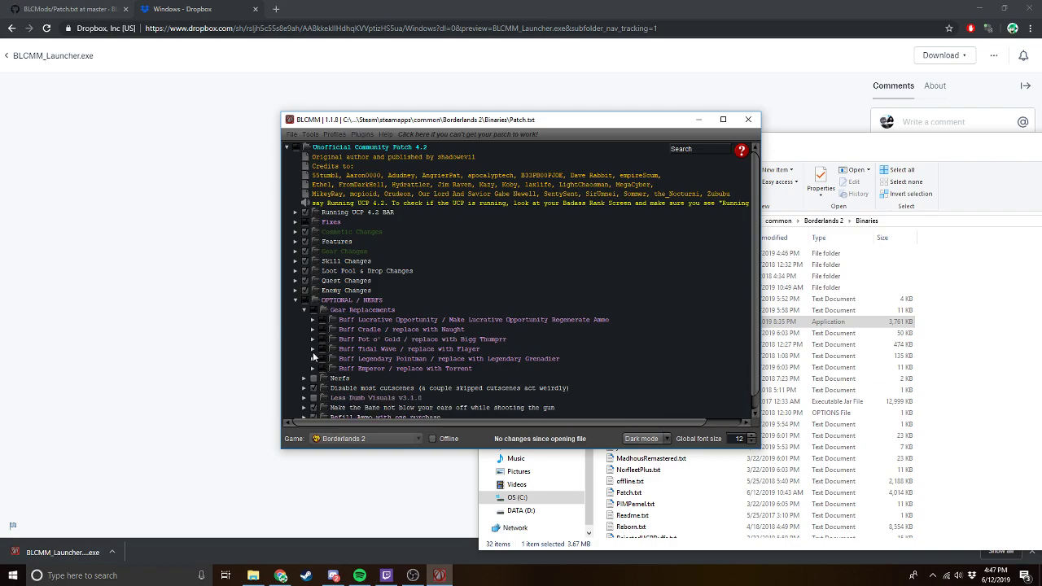
pyautogui.click(312, 350)
pyautogui.click(312, 350)
pyautogui.click(315, 367)
pyautogui.click(313, 368)
pyautogui.scroll(-1, 318, 373)
pyautogui.click(302, 365)
pyautogui.scroll(-3, 307, 368)
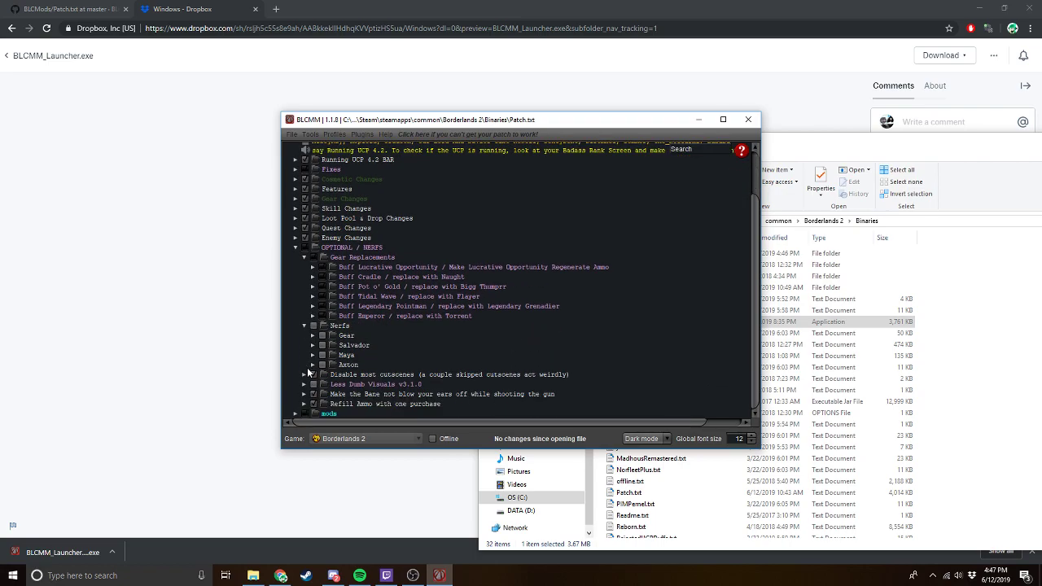
pyautogui.click(312, 348)
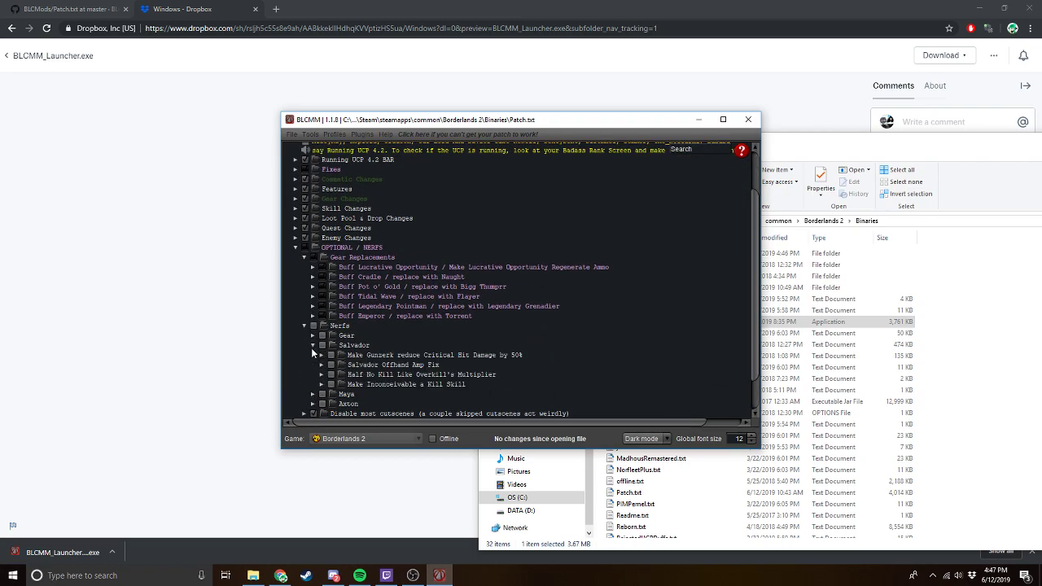
pyautogui.click(312, 349)
pyautogui.click(313, 365)
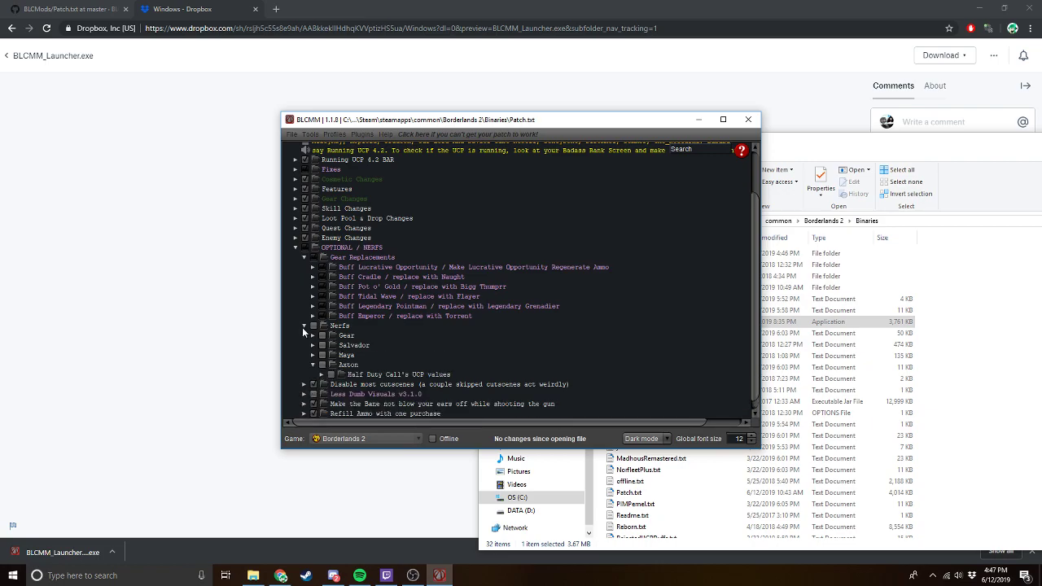
pyautogui.click(302, 326)
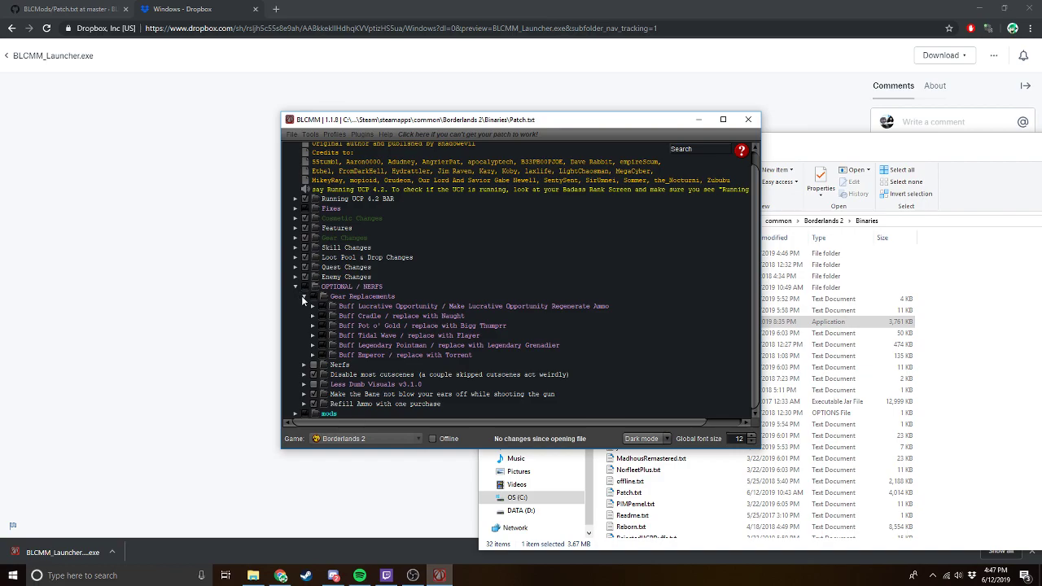
pyautogui.click(304, 296)
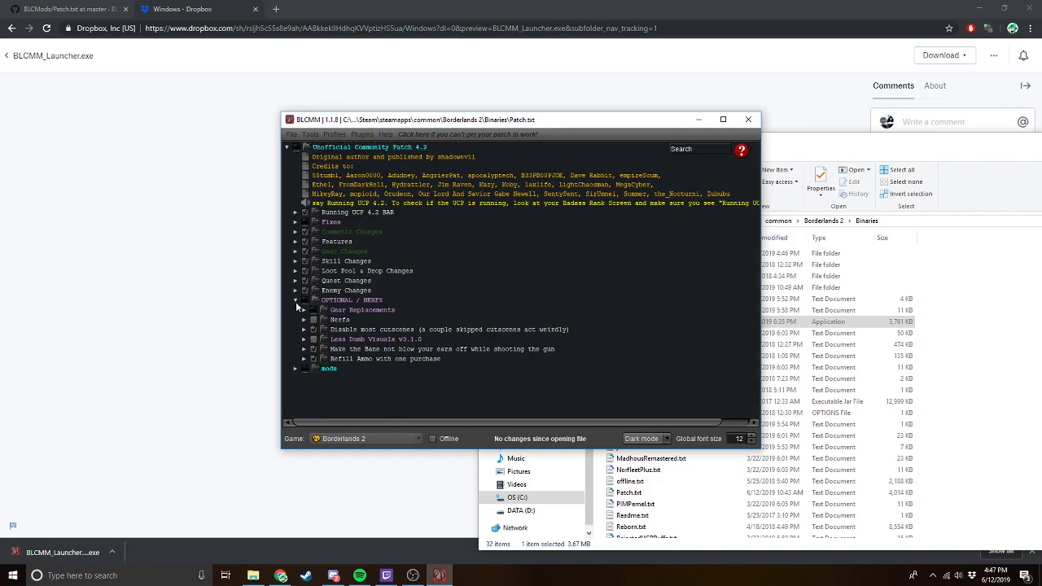
pyautogui.click(295, 300)
pyautogui.click(297, 311)
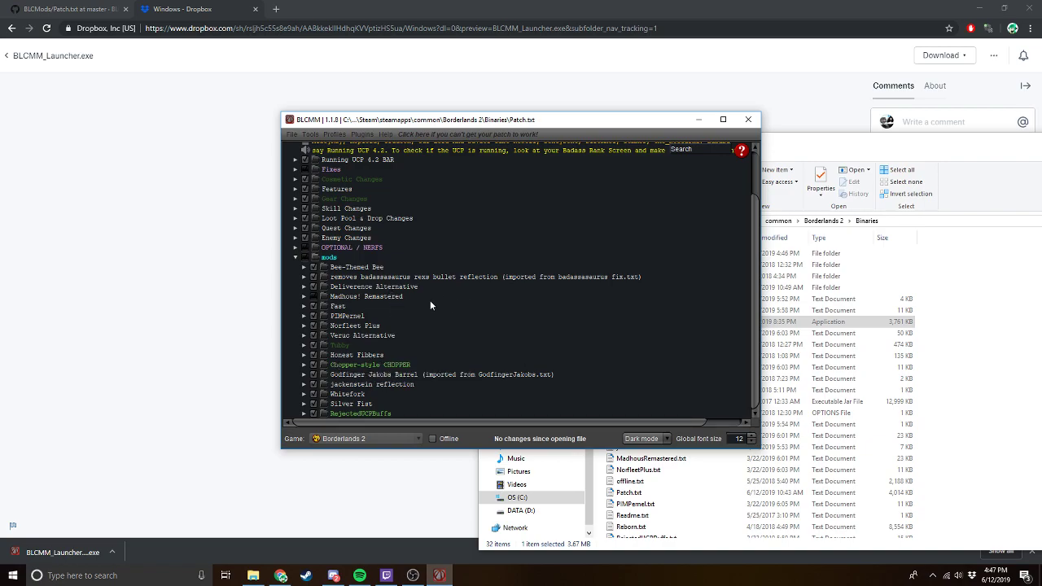
# - Start a mod import from BLCMM's File menu and pick Saturn Crit Spots.txt in Binaries
pyautogui.click(291, 134)
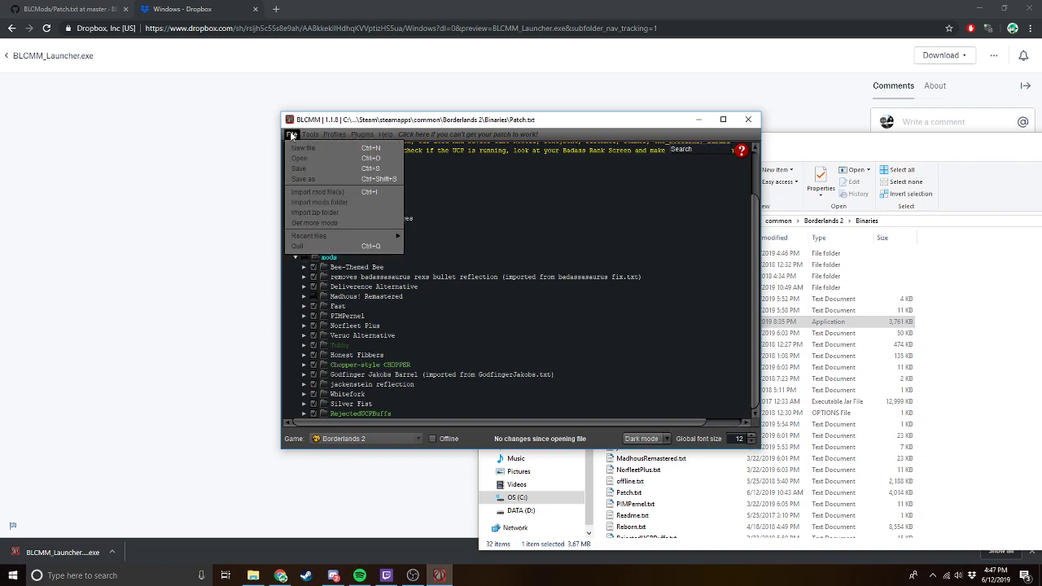
pyautogui.click(523, 442)
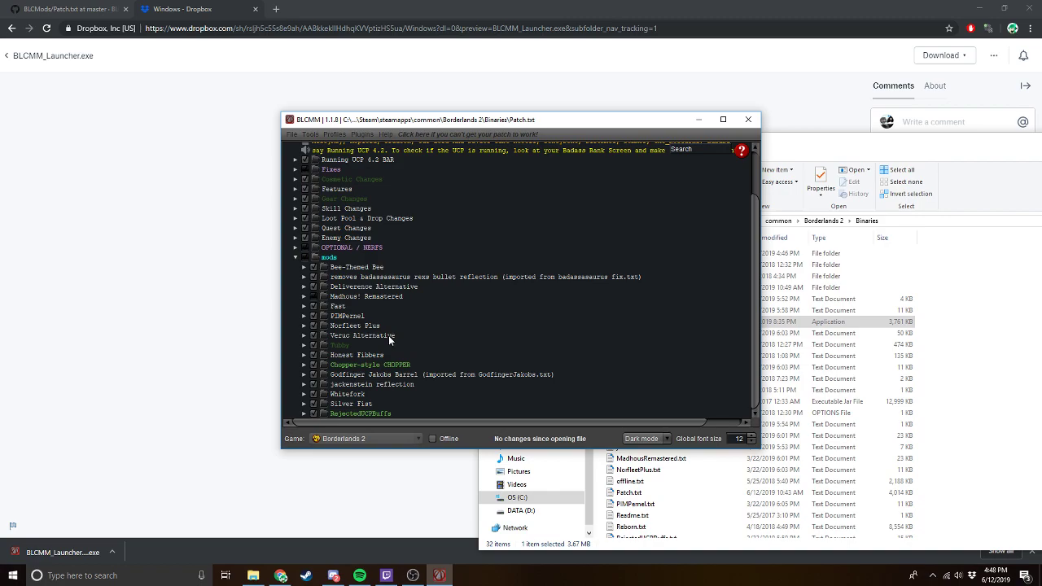
pyautogui.click(291, 134)
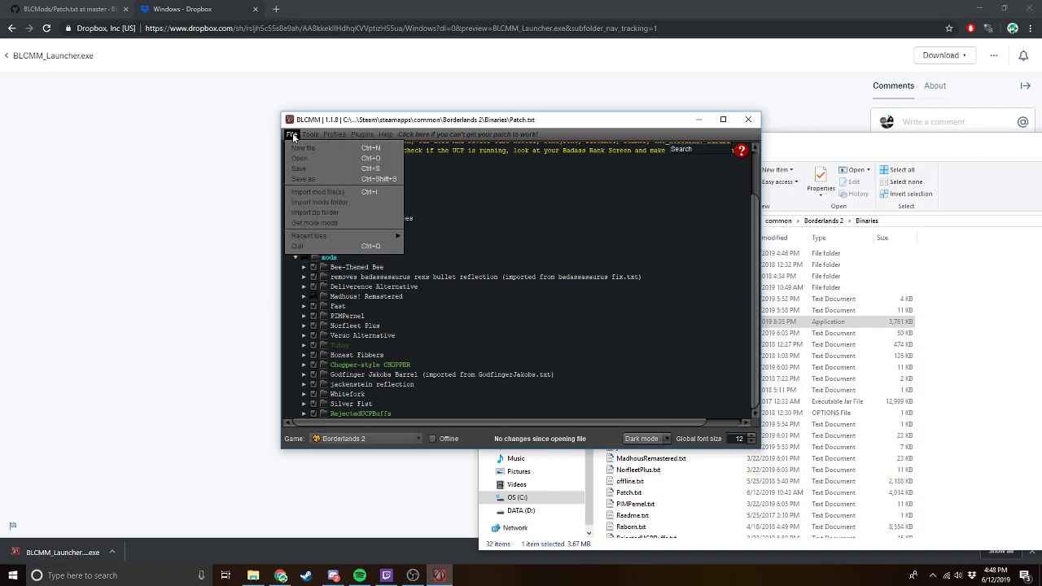
pyautogui.click(332, 189)
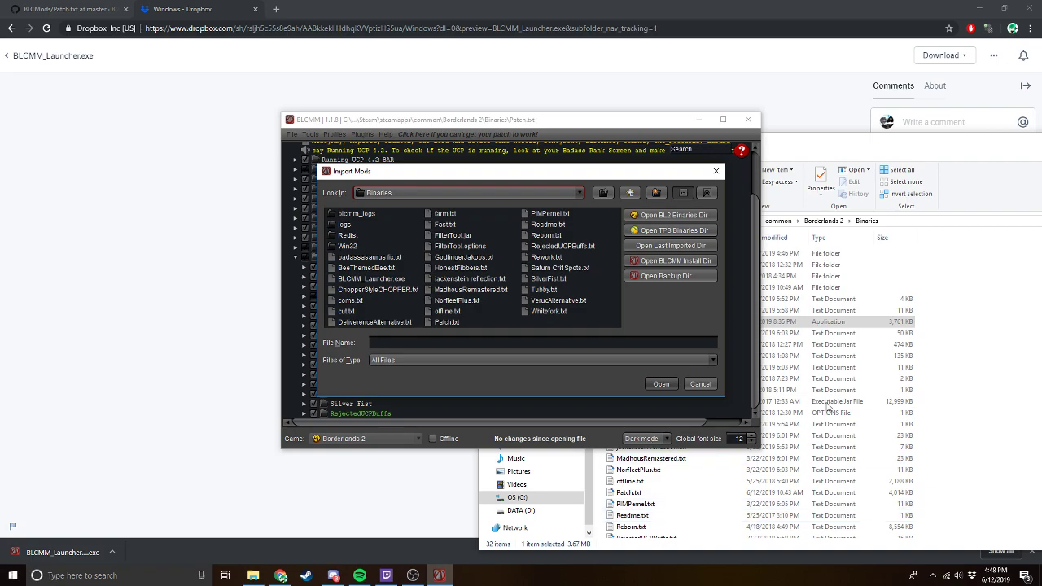
pyautogui.click(949, 454)
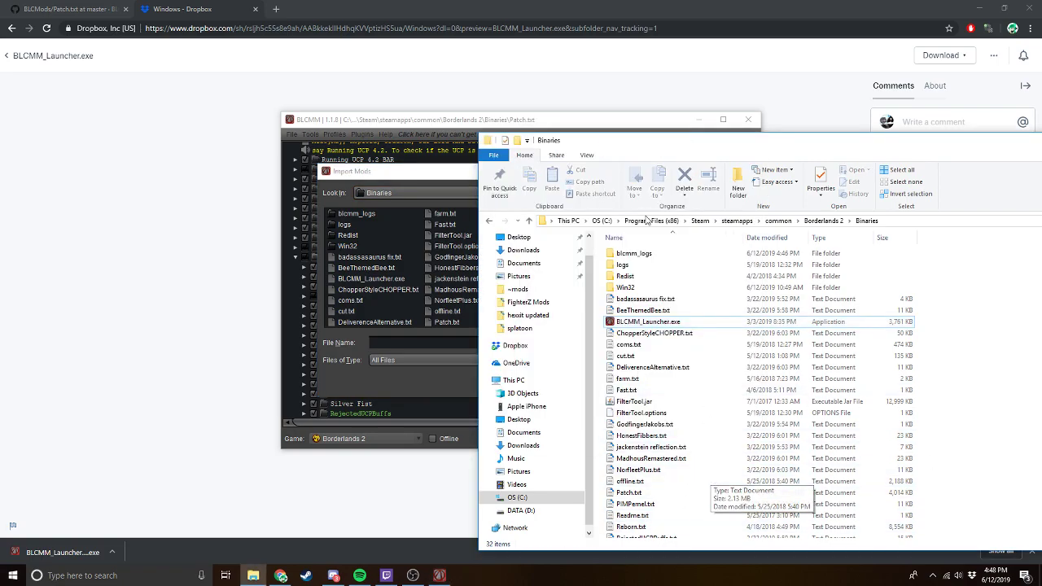
pyautogui.click(407, 178)
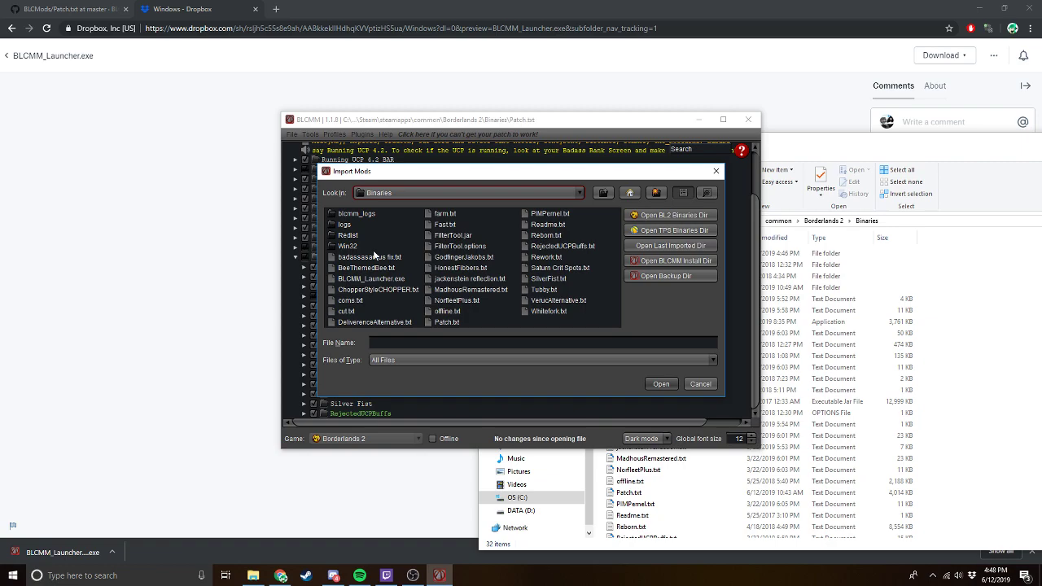
pyautogui.moveTo(373, 172); pyautogui.dragTo(538, 189)
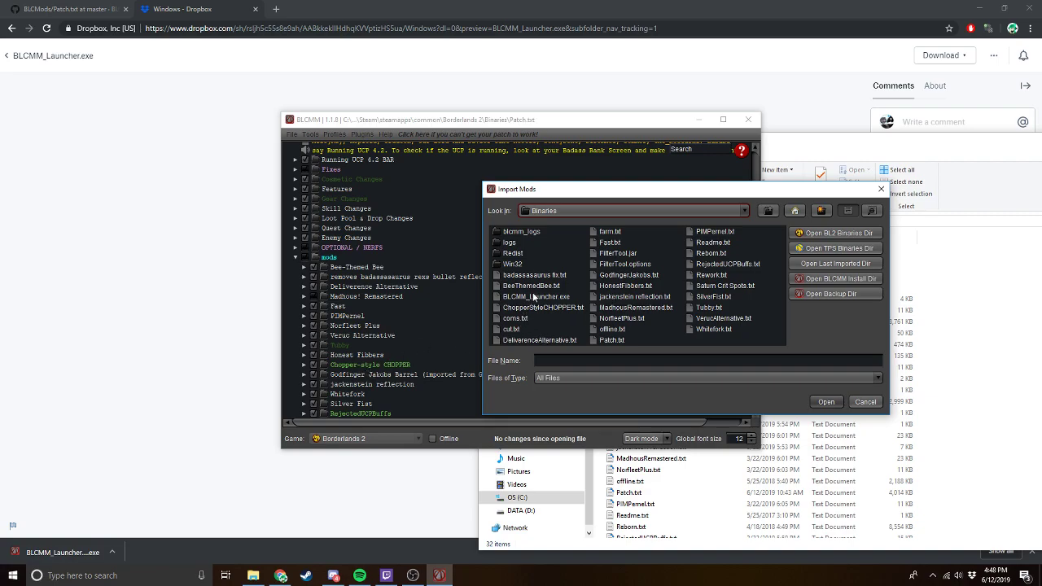
pyautogui.click(715, 286)
# - Confirm the import, then expand and collapse the Saturn Crit spots entry to check its lines
pyautogui.click(822, 401)
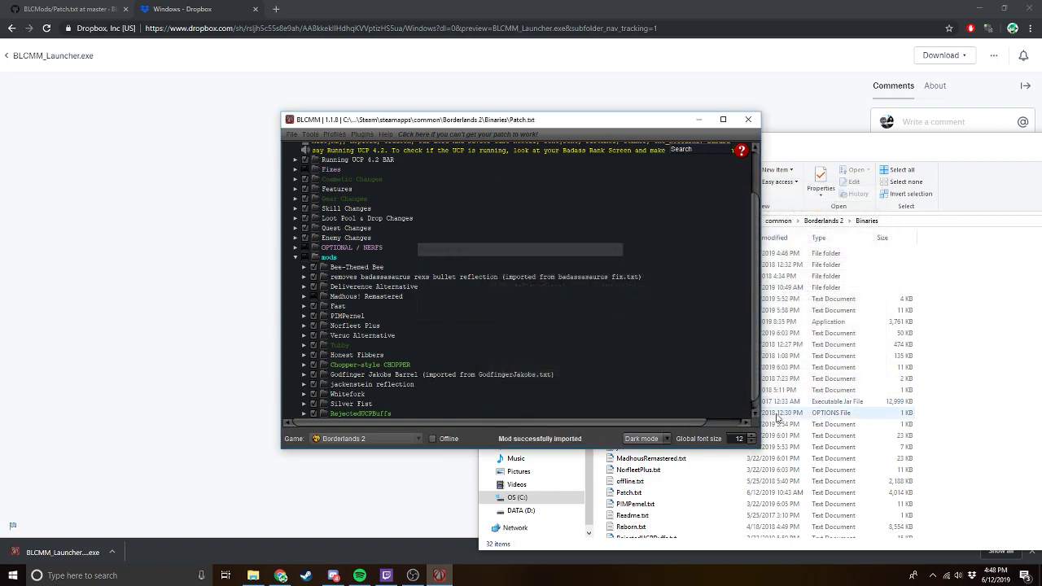
pyautogui.click(304, 415)
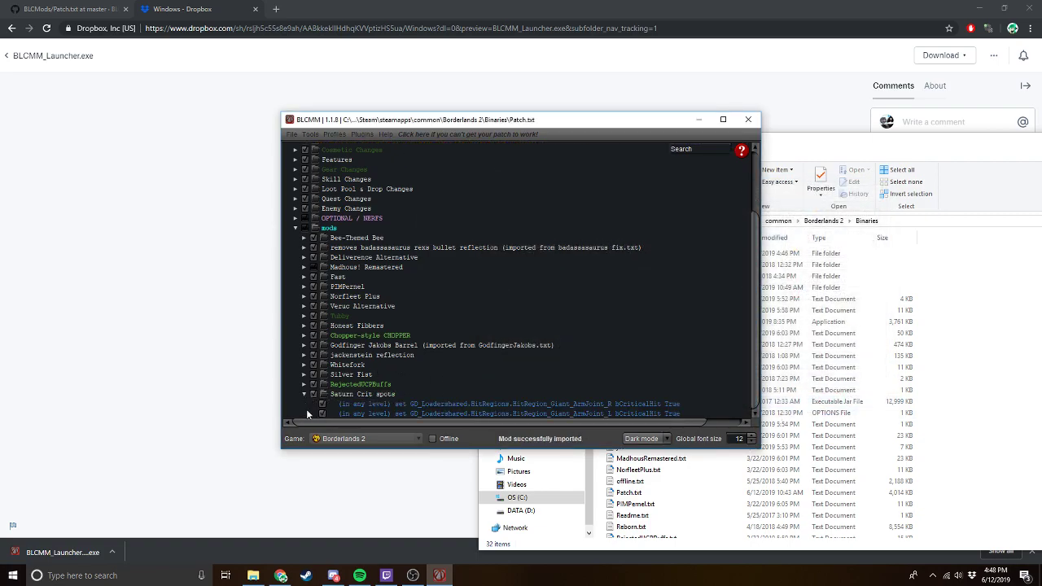
pyautogui.click(303, 395)
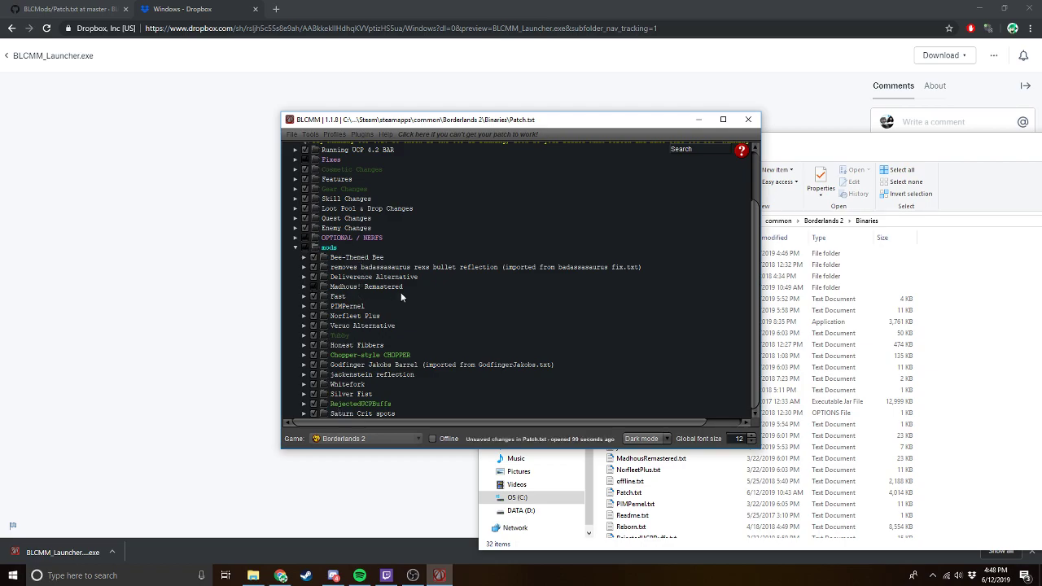
# - Save Patch.txt from the File menu and close BLCMM
pyautogui.click(292, 134)
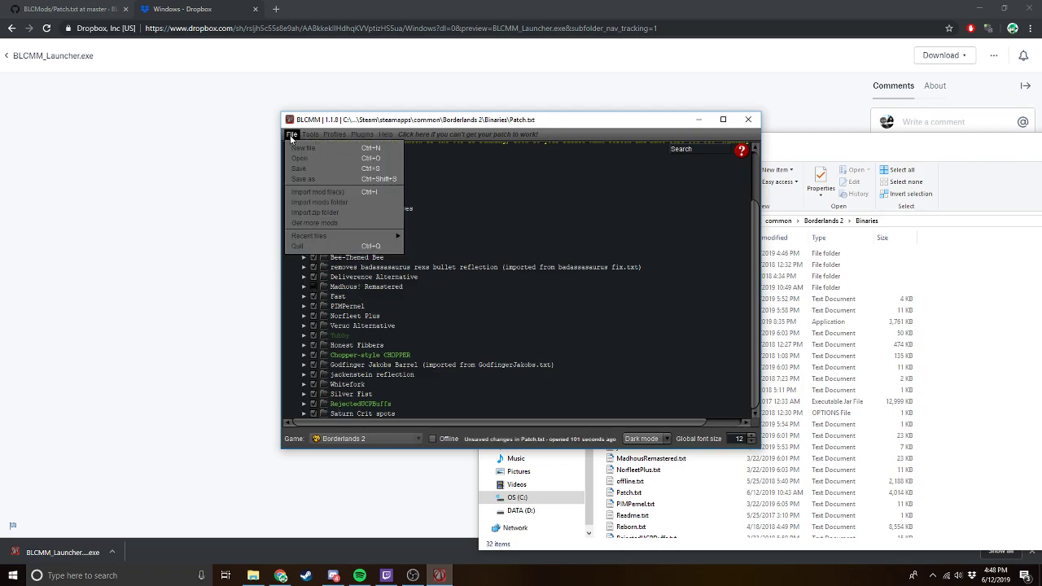
pyautogui.click(305, 167)
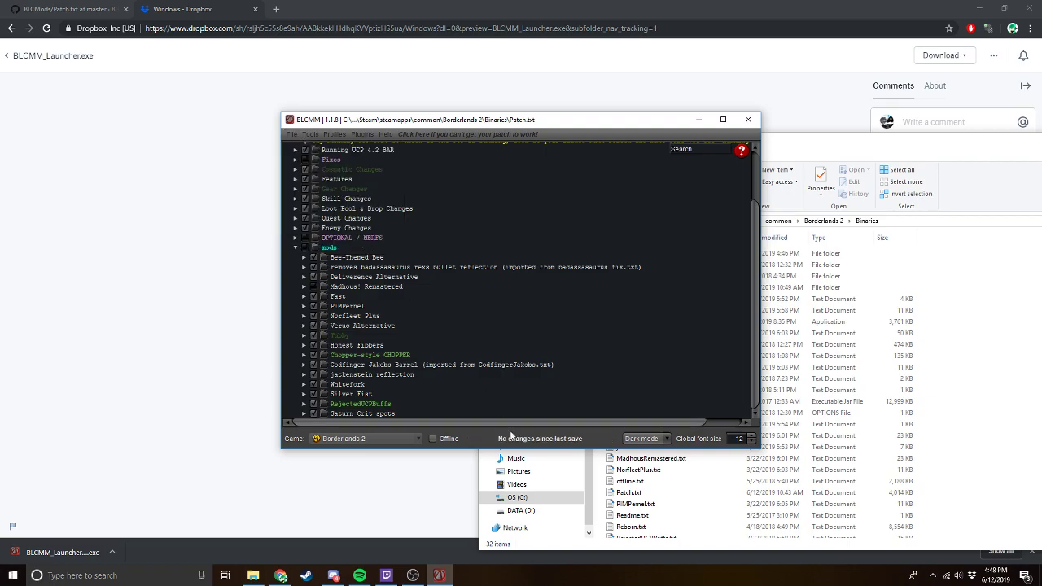
pyautogui.click(747, 121)
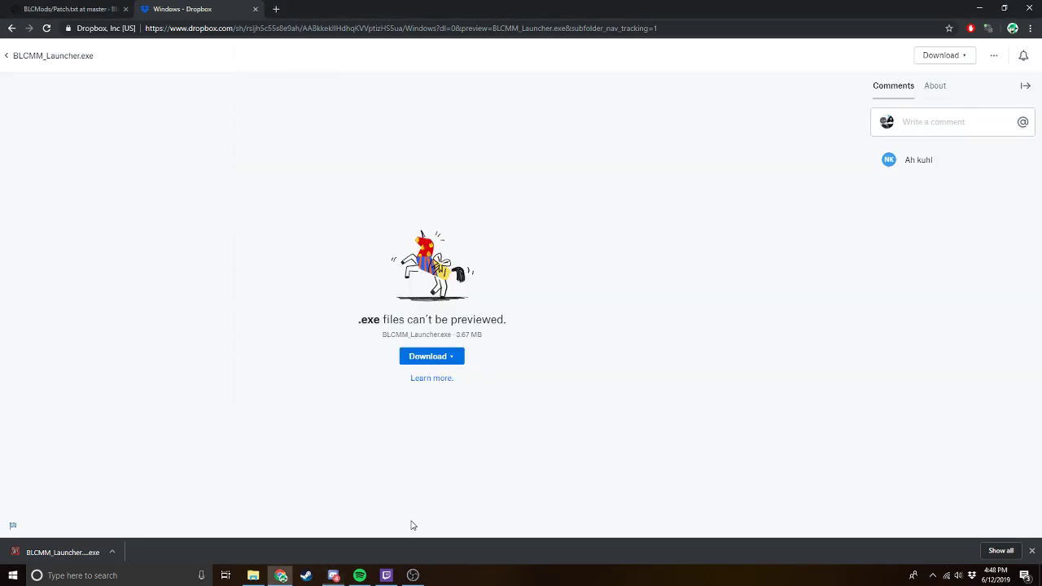
# - Minimize Chrome and Discord, close the Binaries folder, and launch Borderlands 2 from its desktop shortcut
pyautogui.click(981, 9)
pyautogui.click(989, 48)
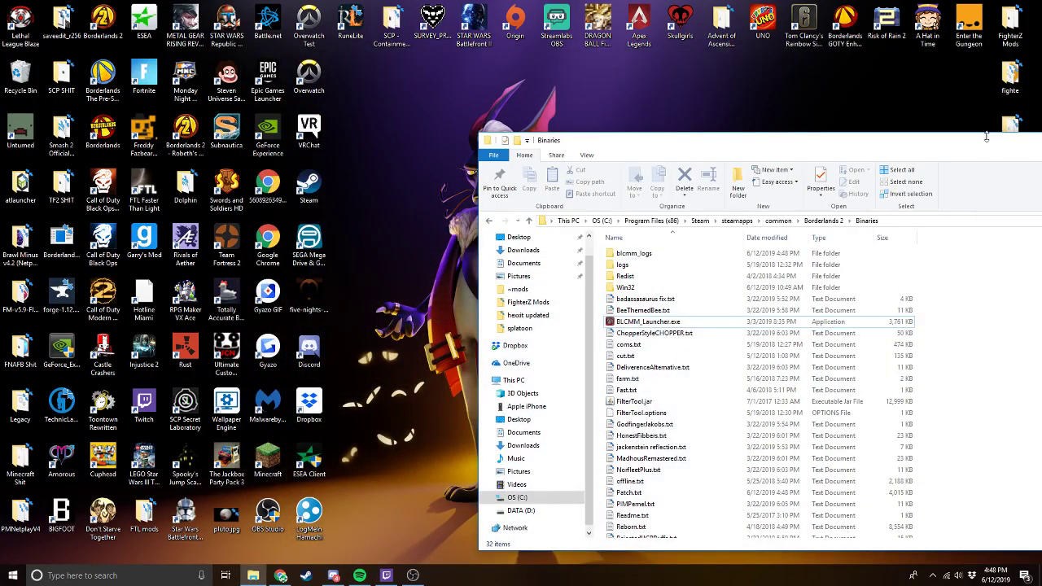
pyautogui.moveTo(986, 135); pyautogui.dragTo(453, 81)
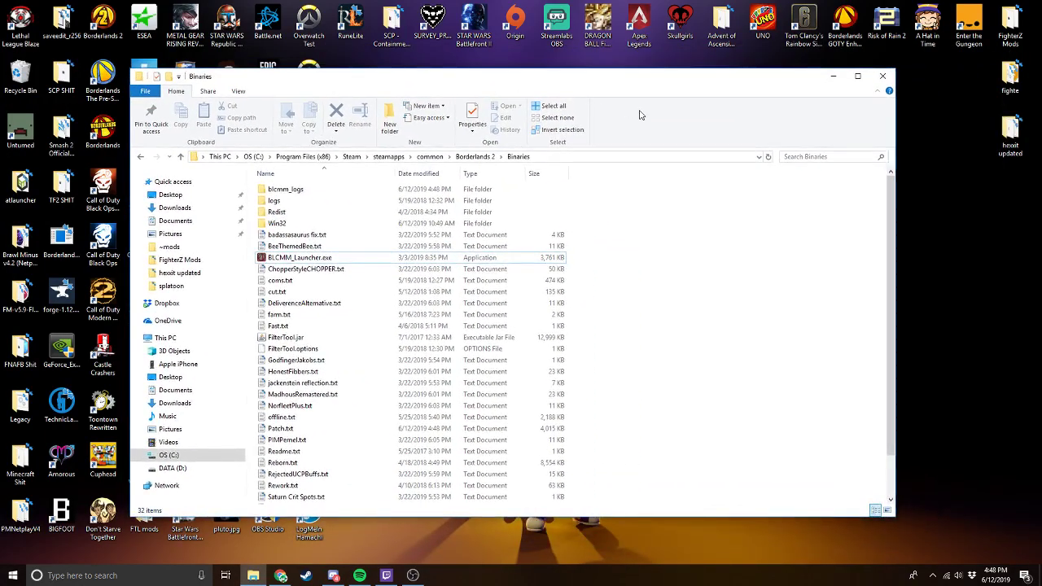
pyautogui.click(879, 78)
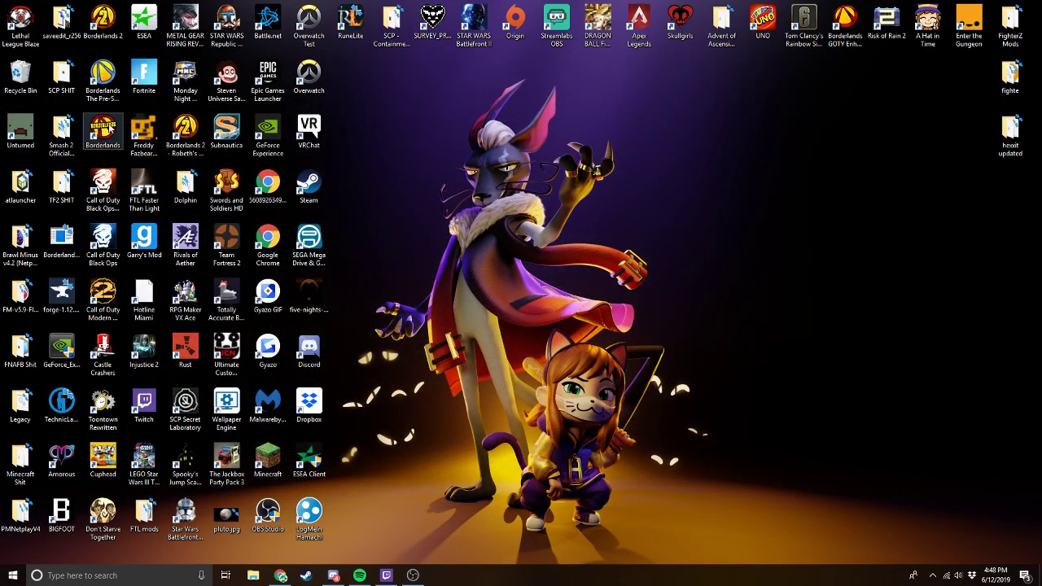
pyautogui.doubleClick(103, 23)
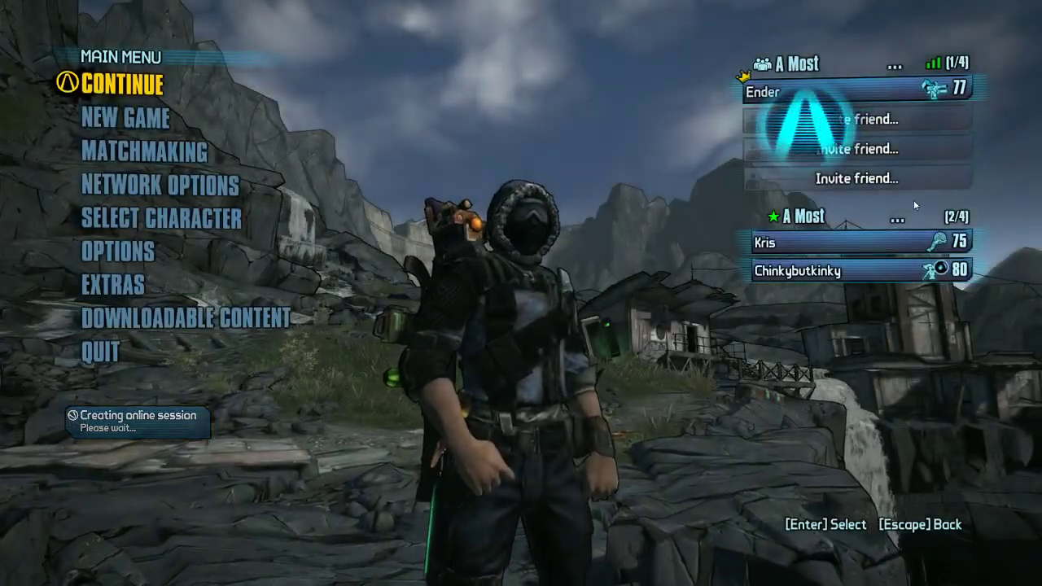
# - Run exec Patch.txt in the console to start UCP 4.2, then continue the saved game
pyautogui.press('`')
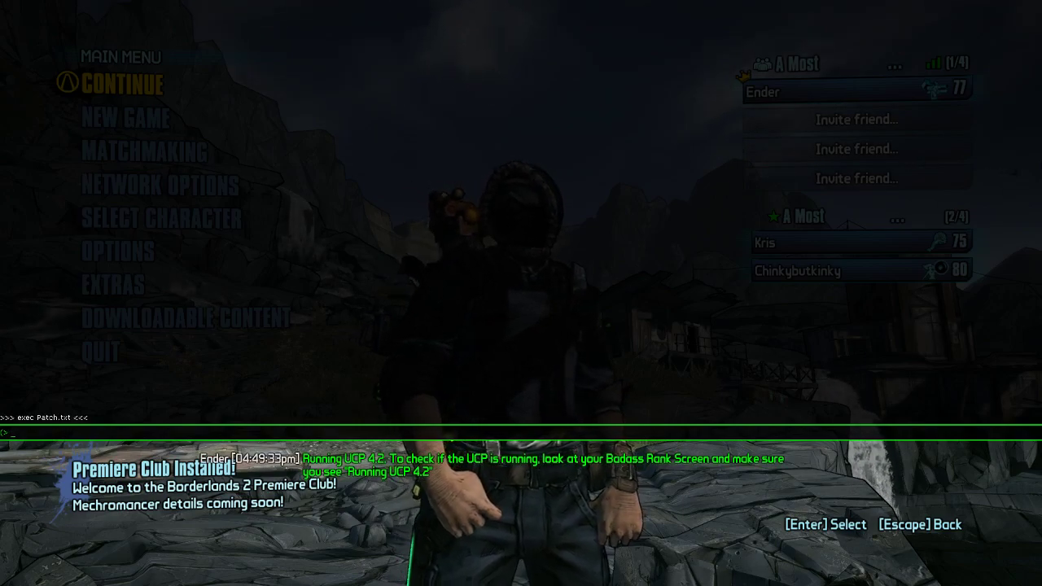
pyautogui.press('`')
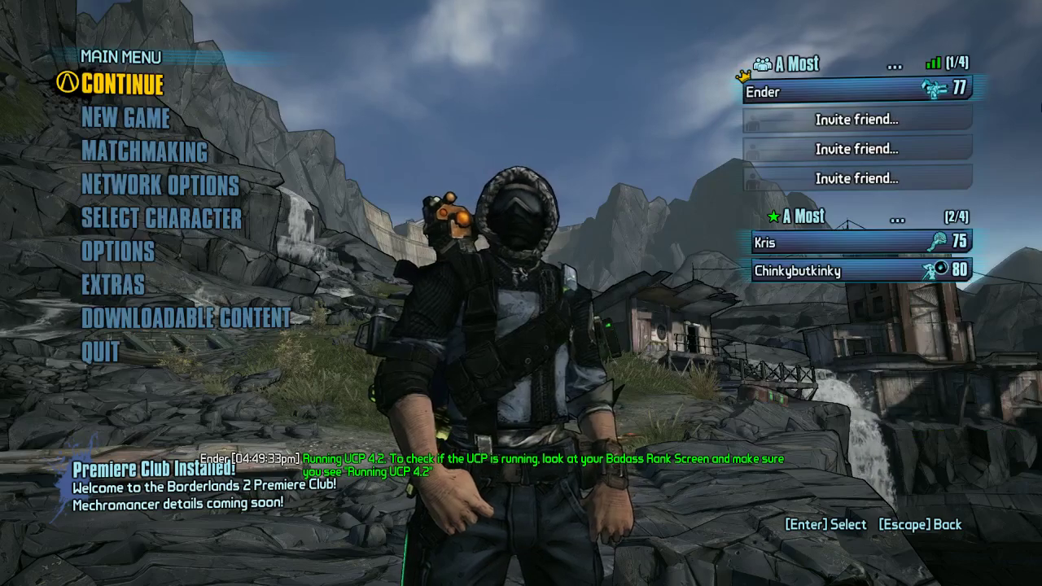
pyautogui.click(146, 84)
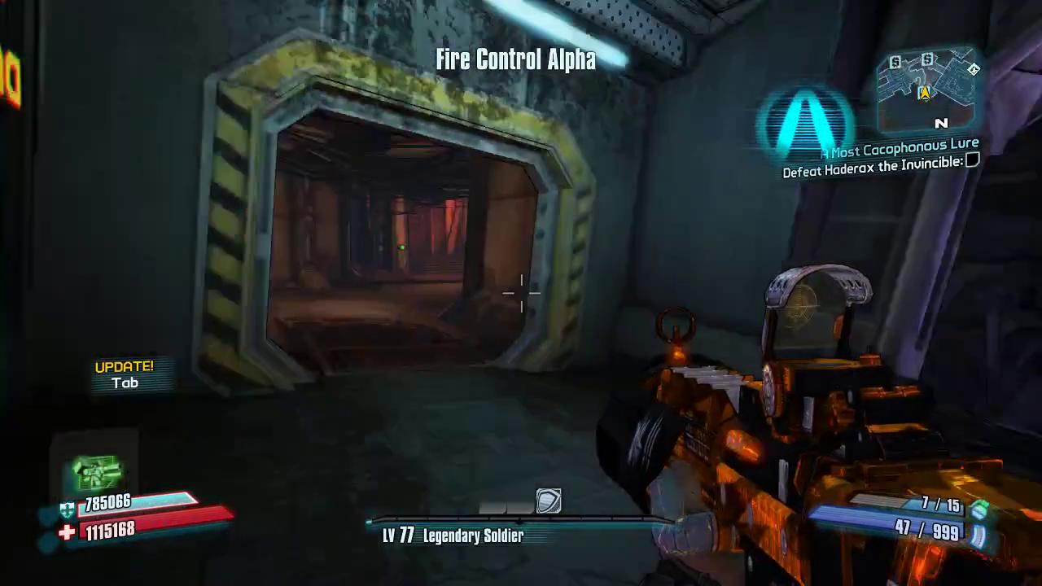
# - In the inventory, inspect the Onslaught Bearcat and the Practicable Interfacer up close
pyautogui.press('i')
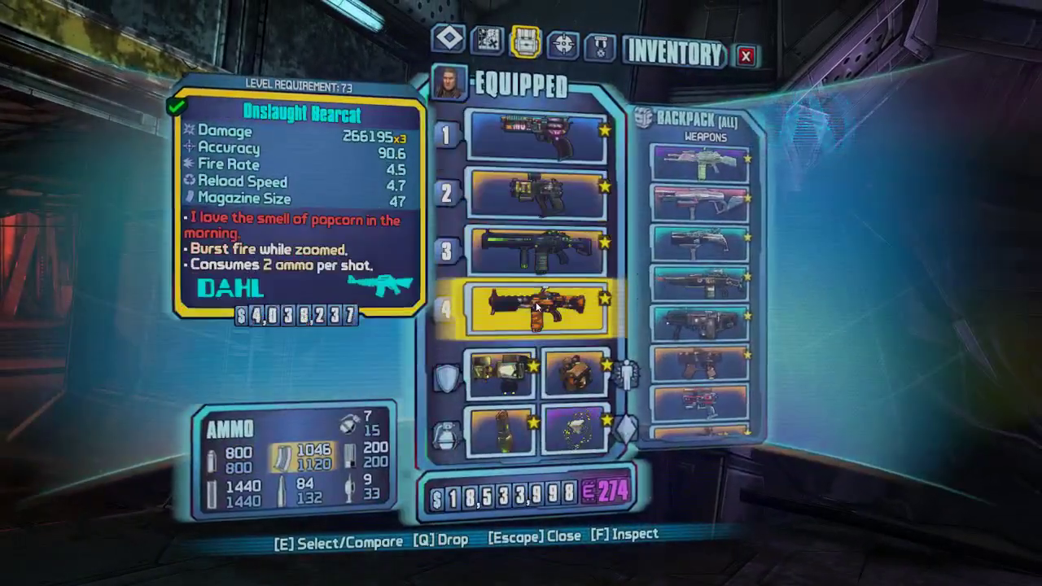
pyautogui.press('f')
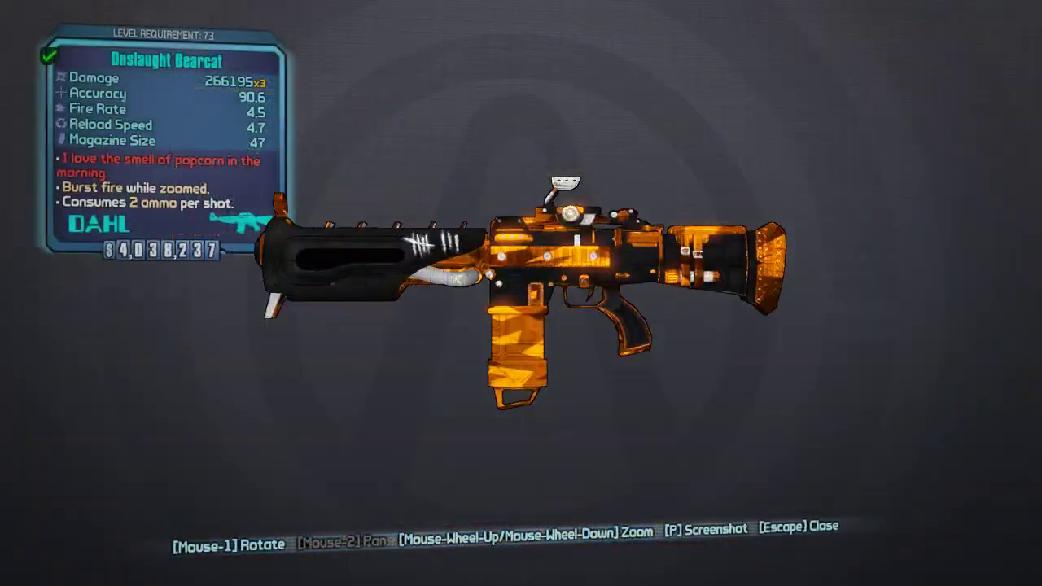
pyautogui.press('Escape')
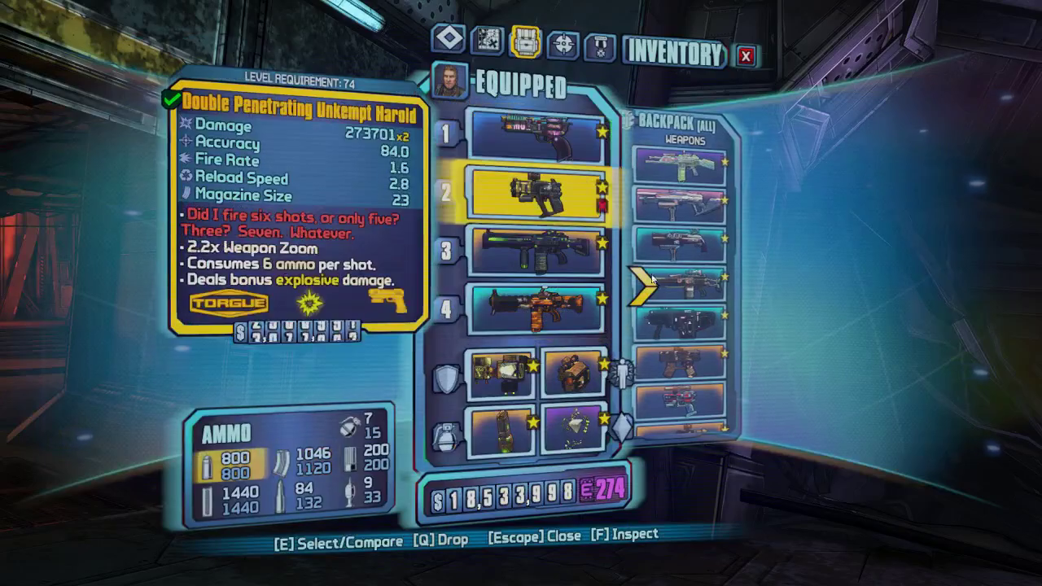
pyautogui.click(651, 279)
pyautogui.press('f')
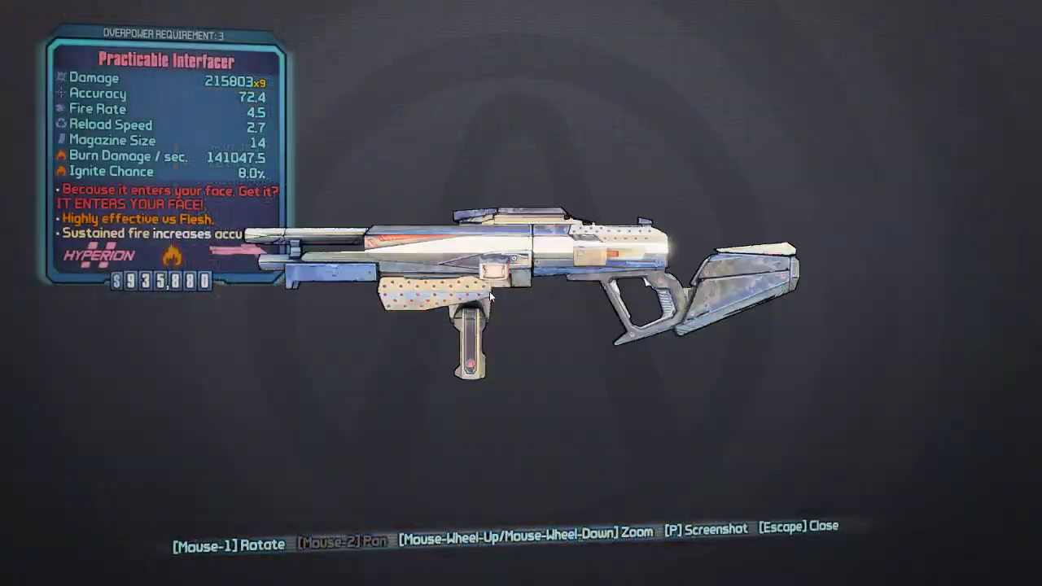
pyautogui.press('Escape')
# - Inspect The Bee shield and Patrol Veruc rifle, then scroll the backpack down to Shields
pyautogui.click(433, 311)
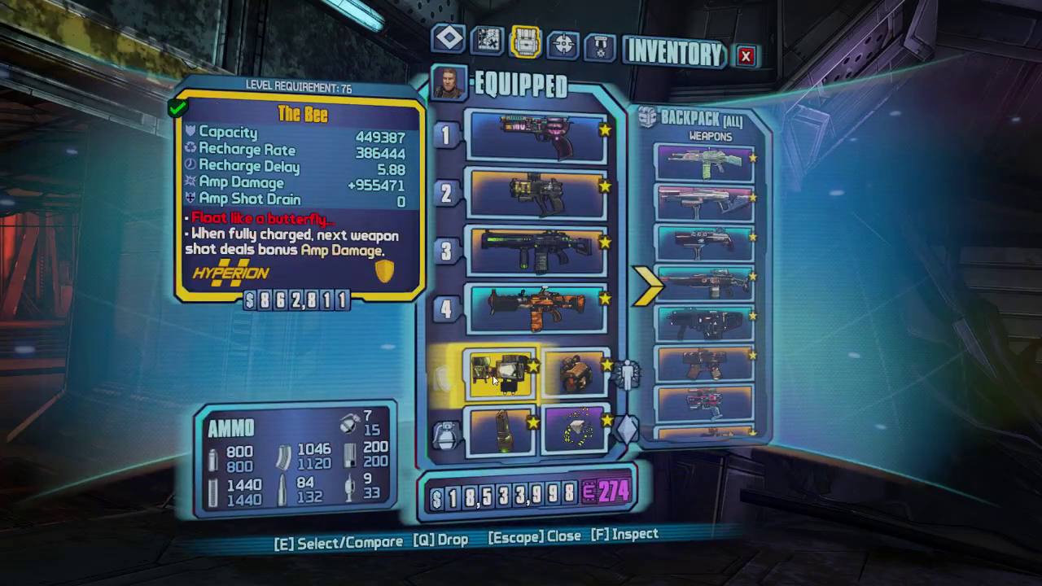
pyautogui.press('f')
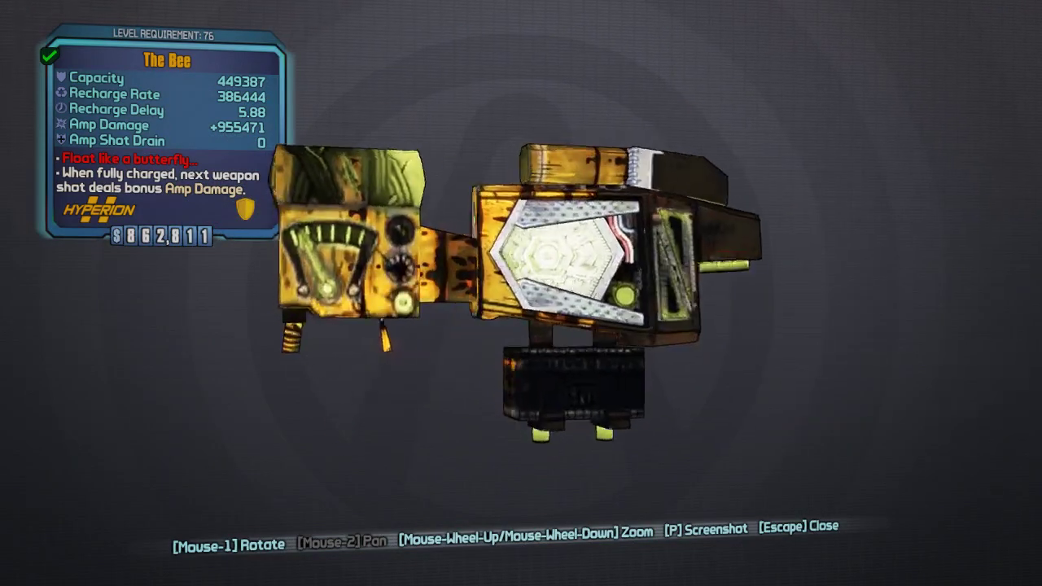
pyautogui.press('Escape')
pyautogui.moveTo(514, 273)
pyautogui.press('f')
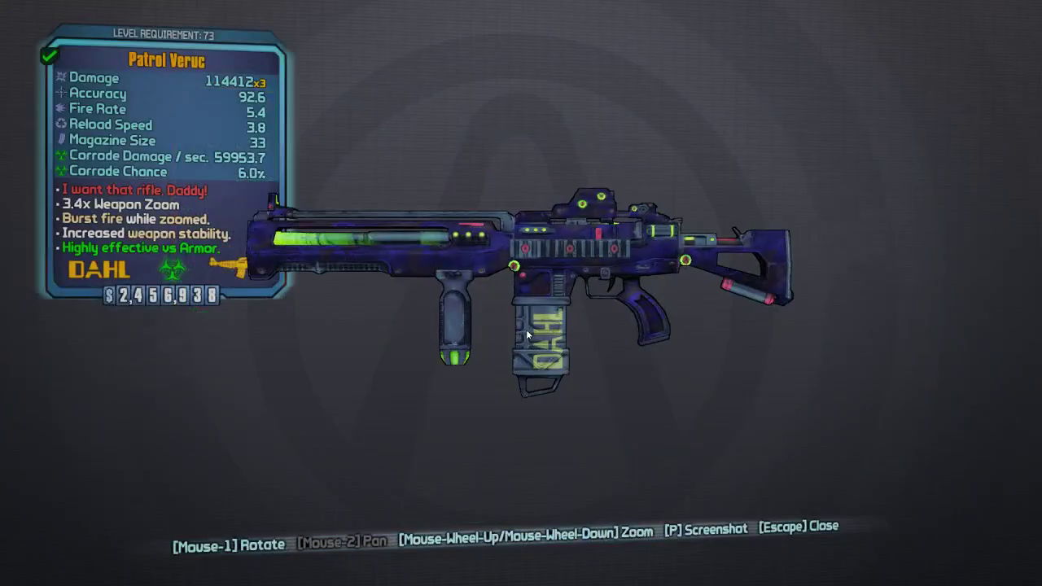
pyautogui.press('Escape')
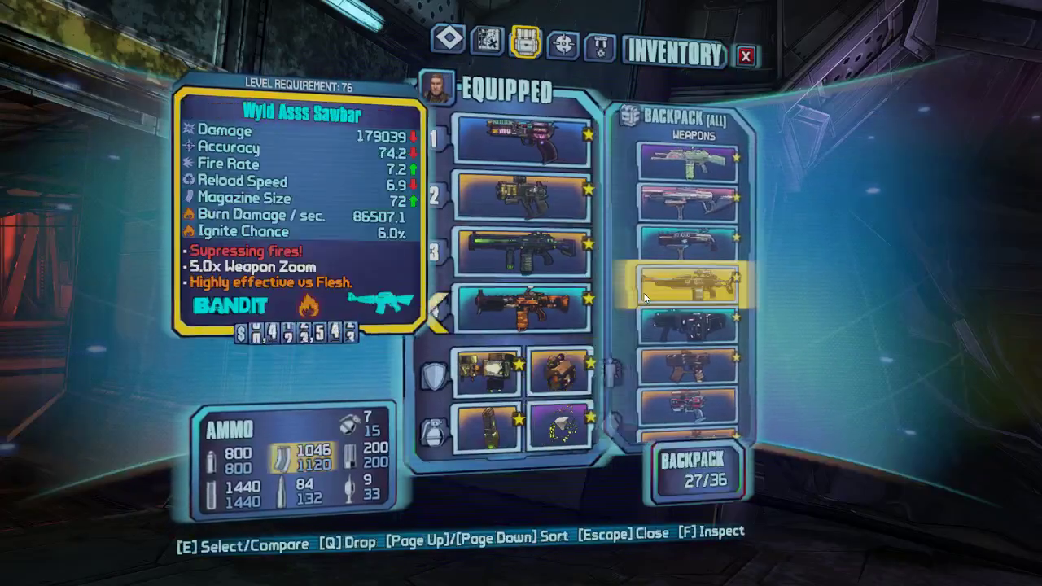
pyautogui.scroll(-10, 644, 298)
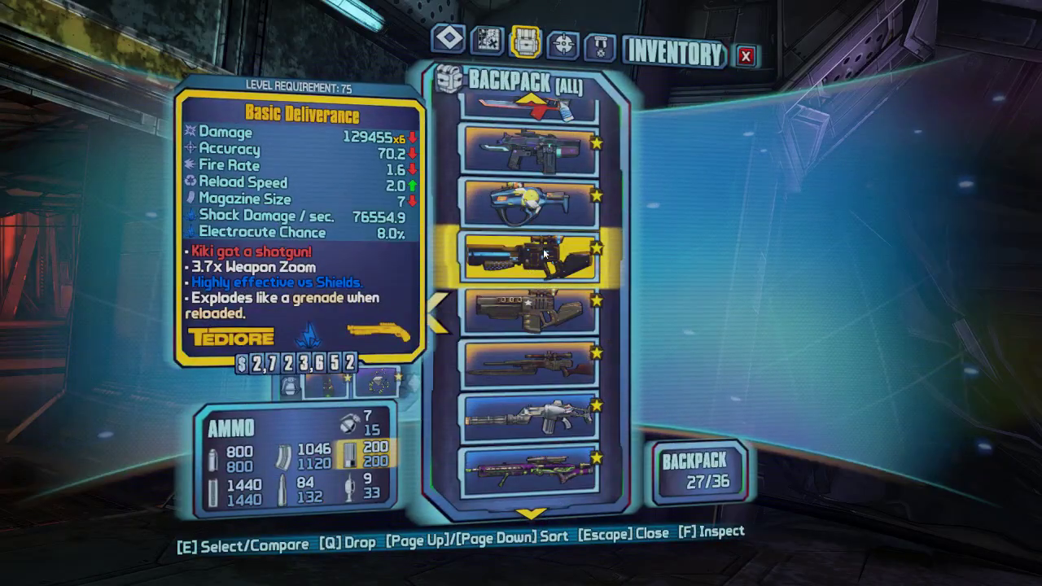
pyautogui.scroll(-12, 544, 254)
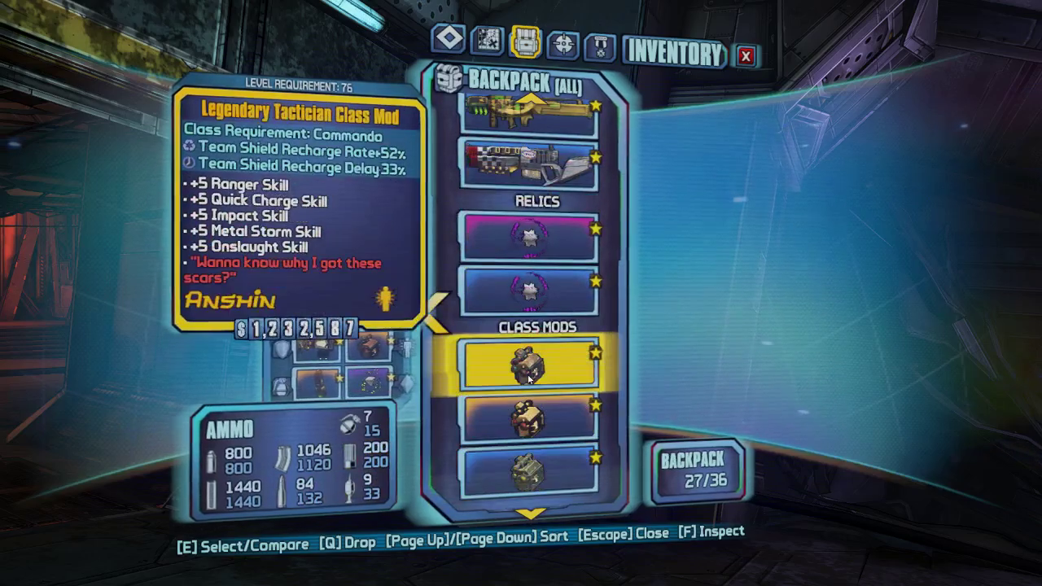
pyautogui.scroll(-8, 528, 379)
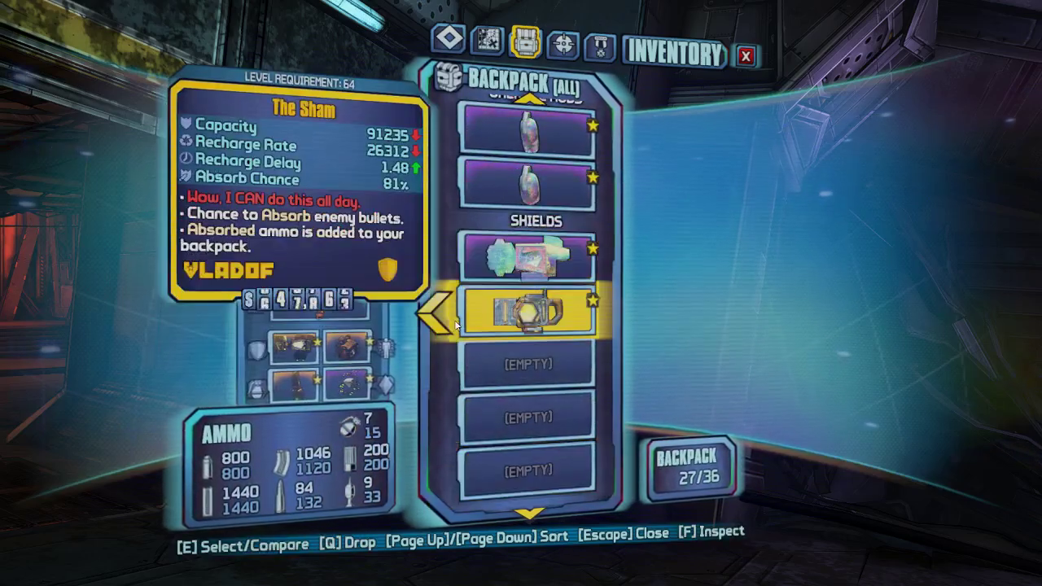
# - Open the Commando Skills page and rotate to the Guerrilla, then Survival, skill trees
pyautogui.click(563, 45)
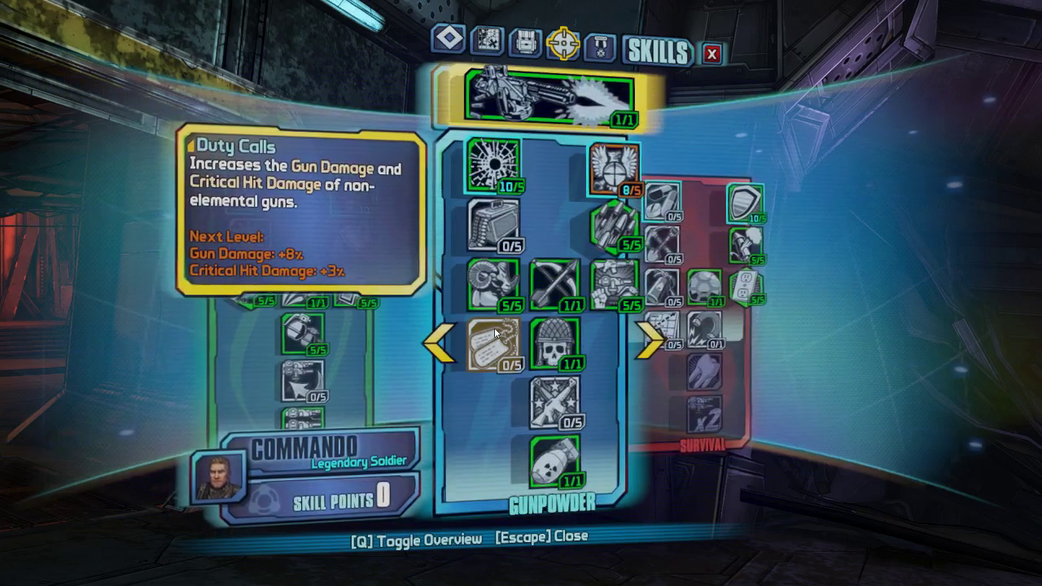
pyautogui.click(436, 353)
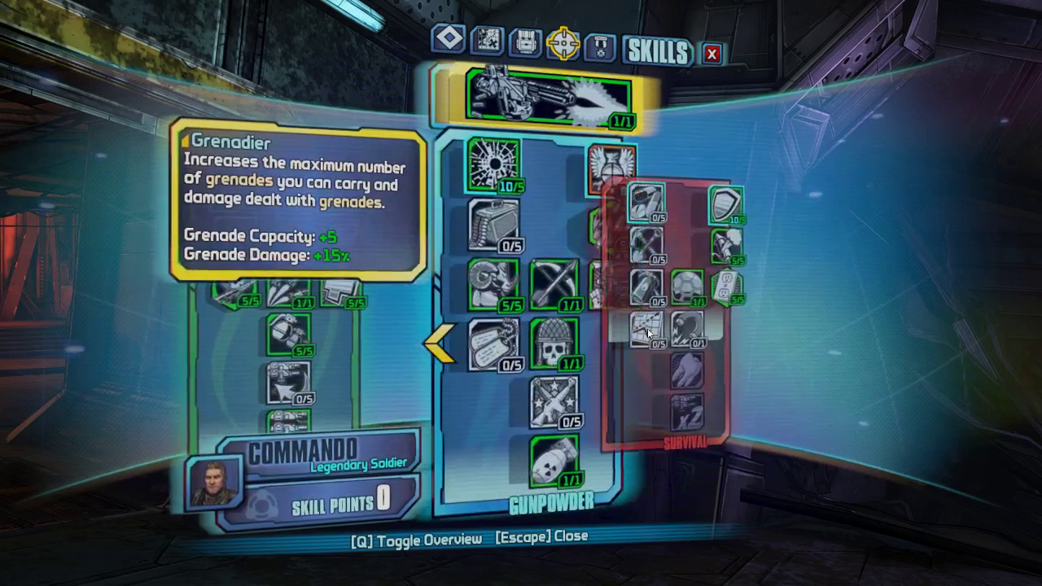
pyautogui.click(645, 336)
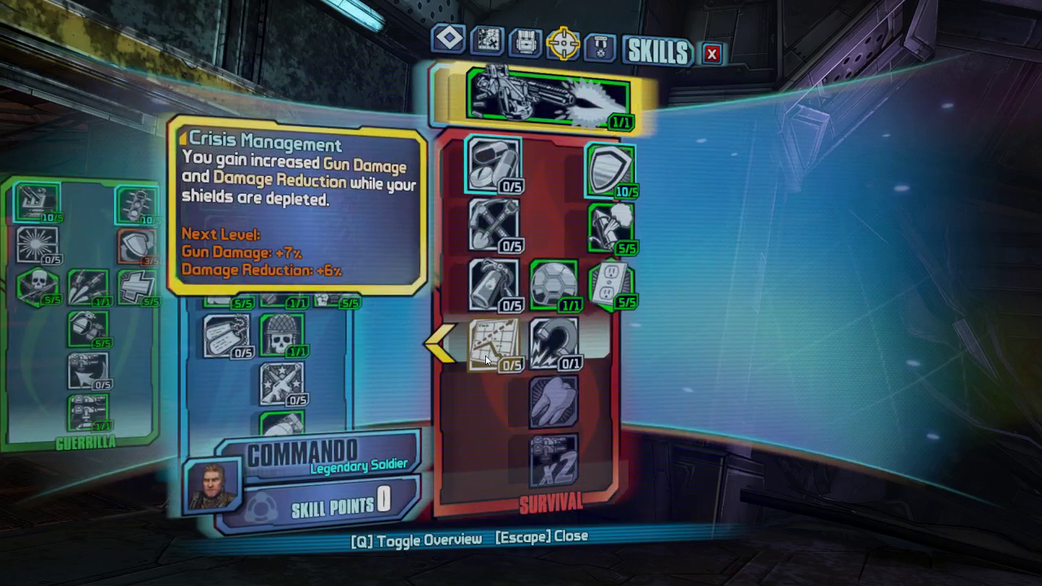